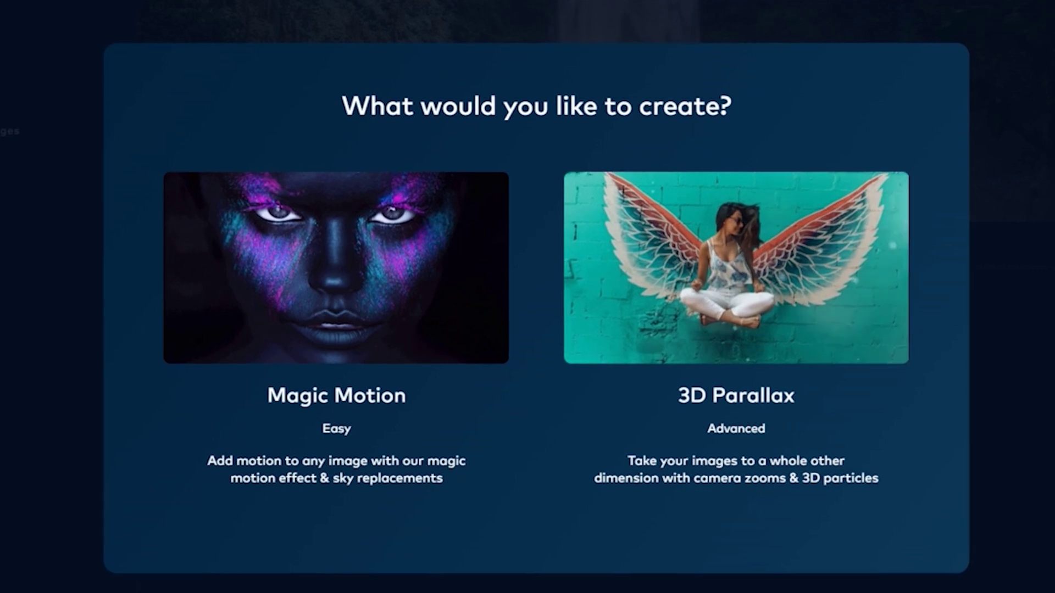
Import CAR DRIFT.jpg from File Explorer onto PhotoVibrance's drop area
mouse_move(311, 310)
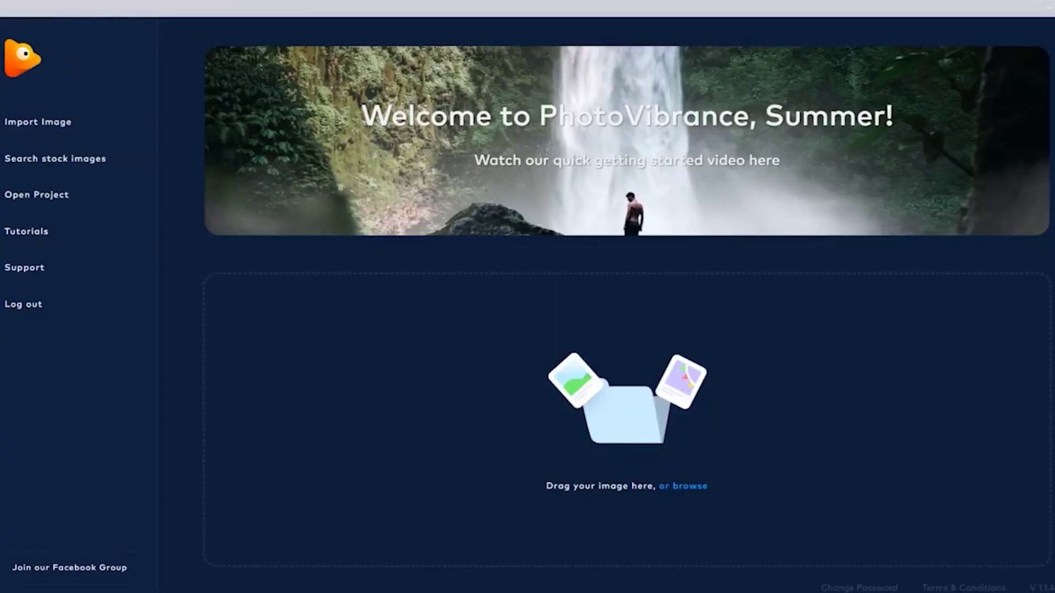
left_click(690, 440)
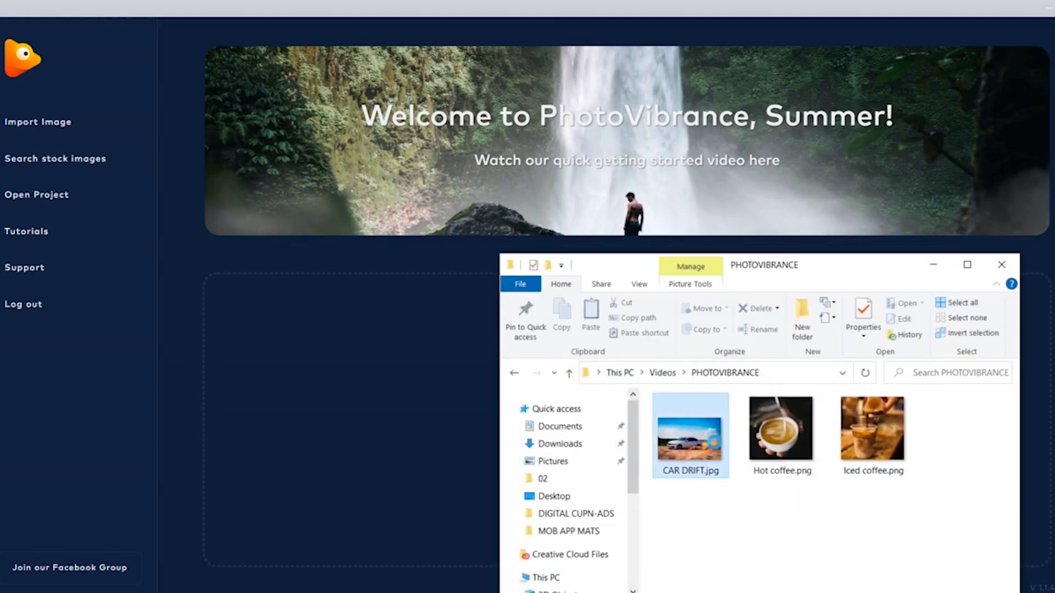
left_click_drag(748, 271, 955, 284)
left_click_drag(907, 442, 621, 446)
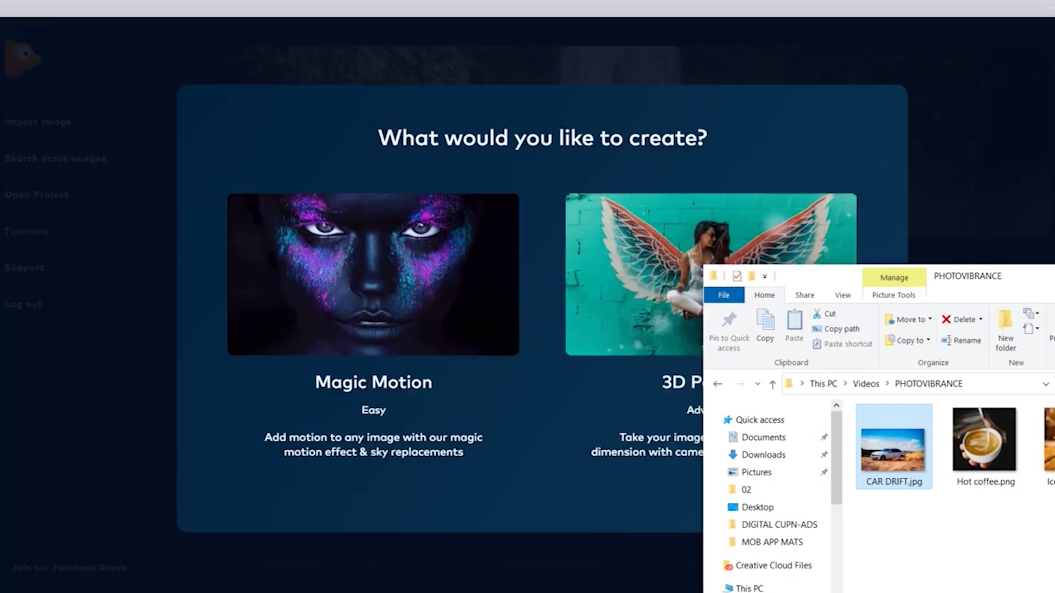
left_click_drag(1028, 273, 923, 336)
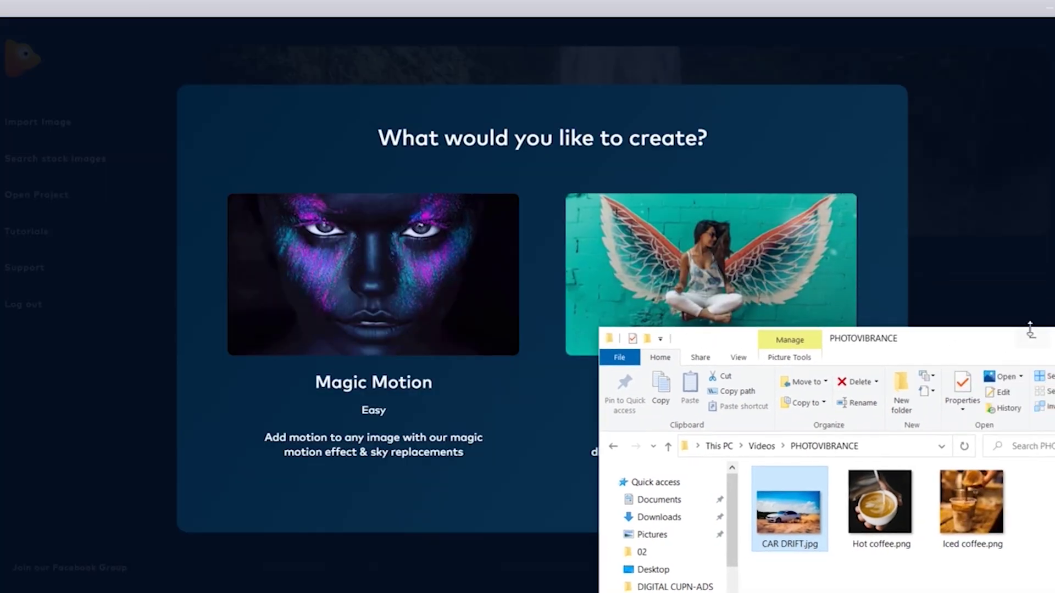
left_click(1028, 331)
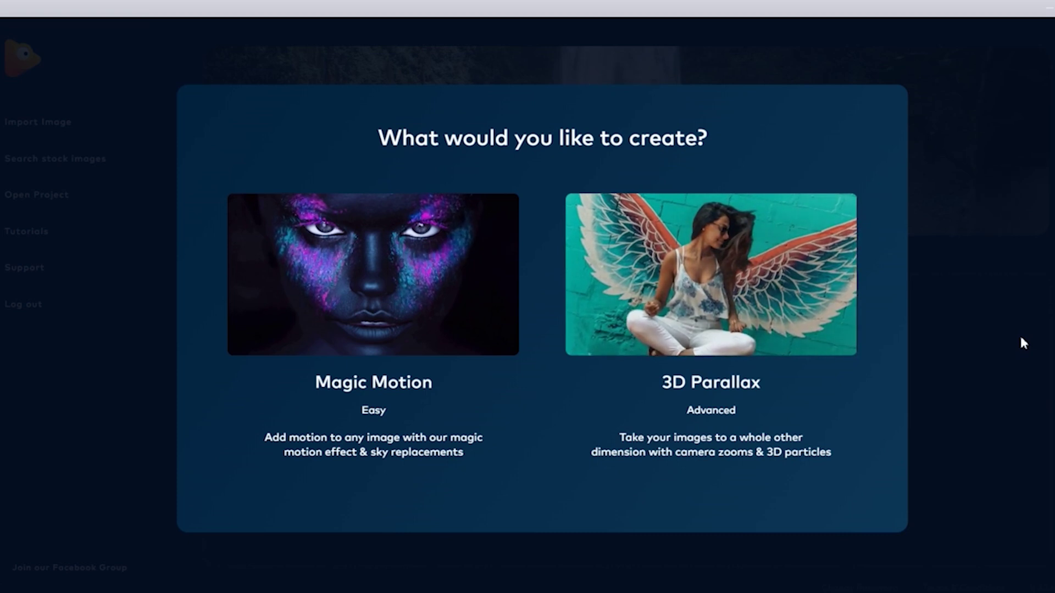
Choose Magic Motion and try the square, vertical and custom crop presets
left_click(377, 278)
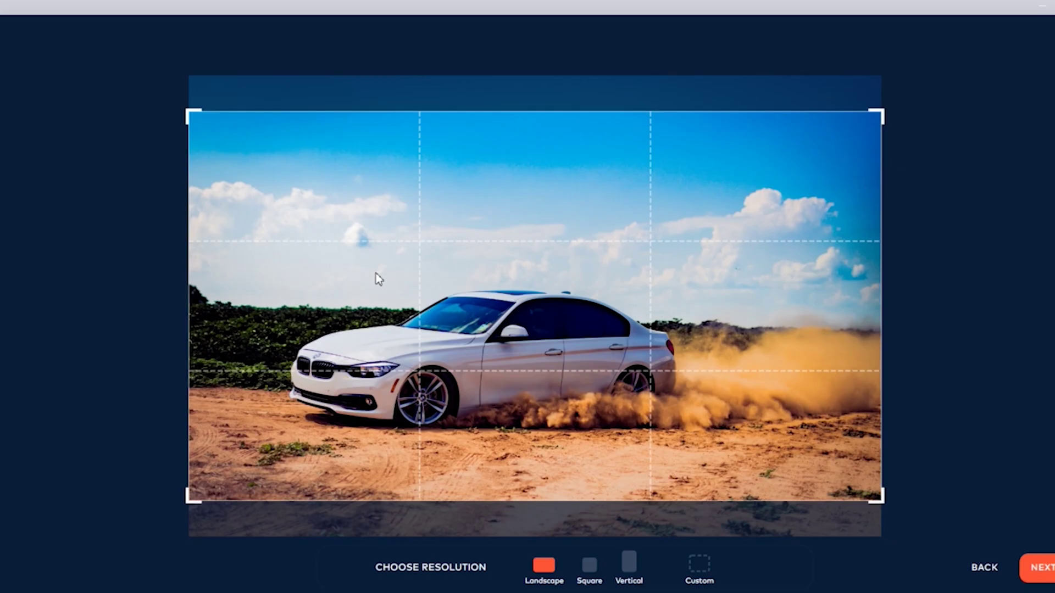
left_click(590, 571)
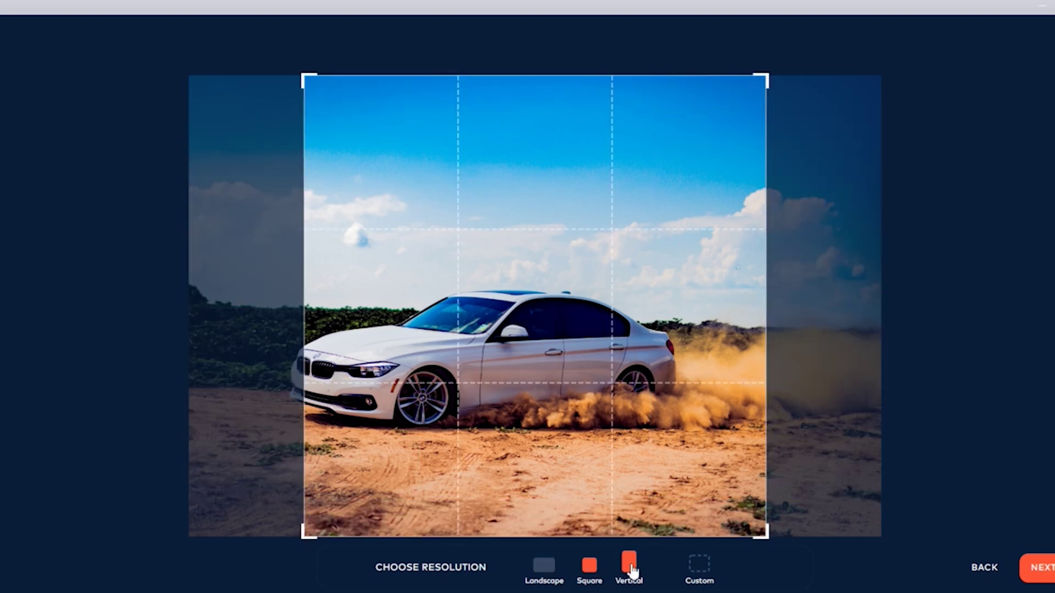
left_click(632, 570)
left_click(697, 577)
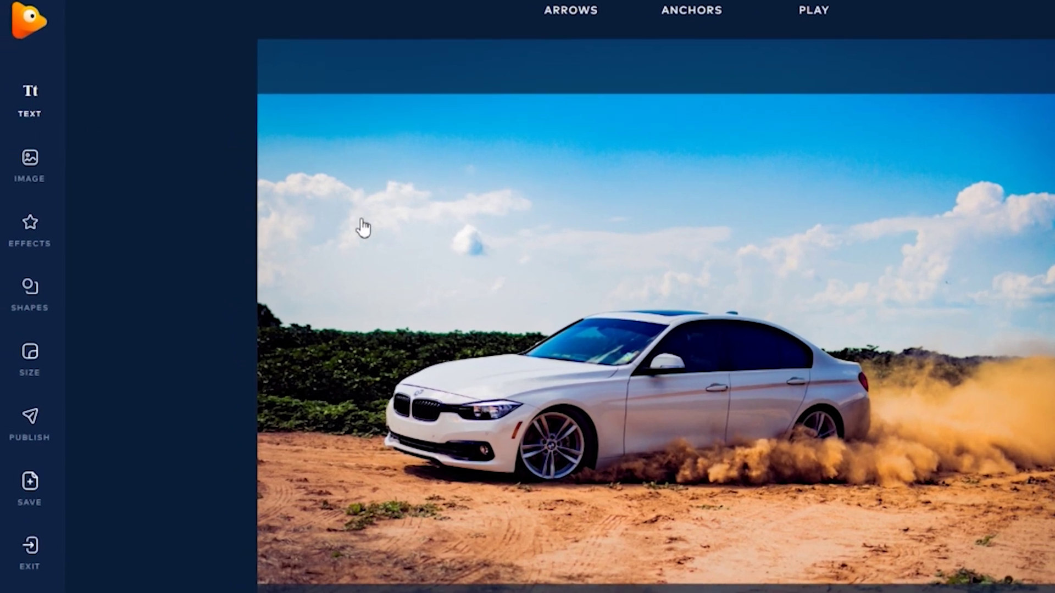
left_click(30, 96)
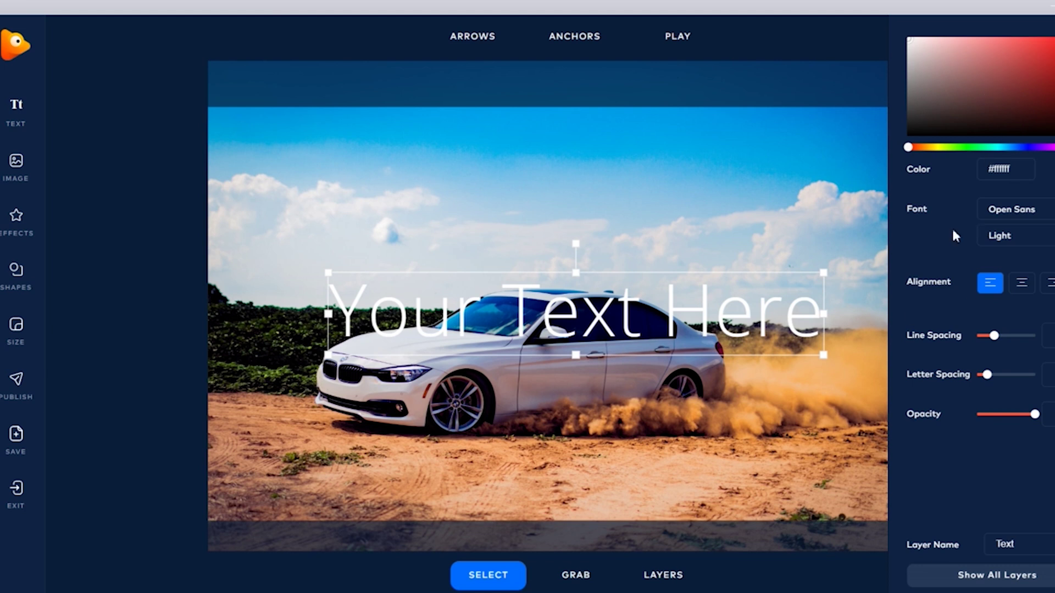
left_click(15, 178)
scroll(226, 346, "down", 1)
scroll(228, 356, "down", 6)
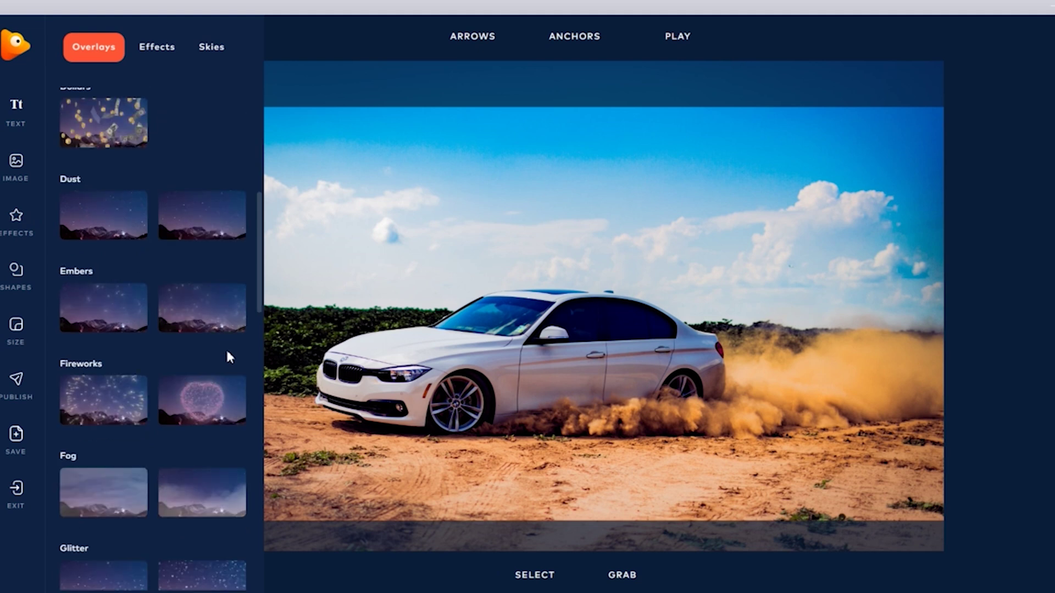
scroll(228, 356, "down", 3)
left_click(211, 46)
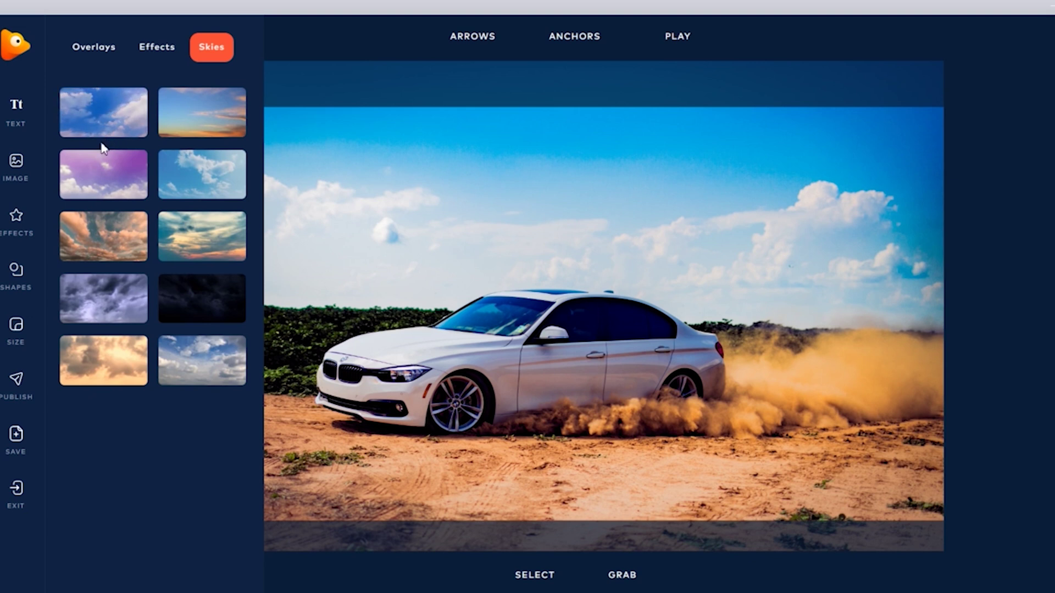
left_click(15, 275)
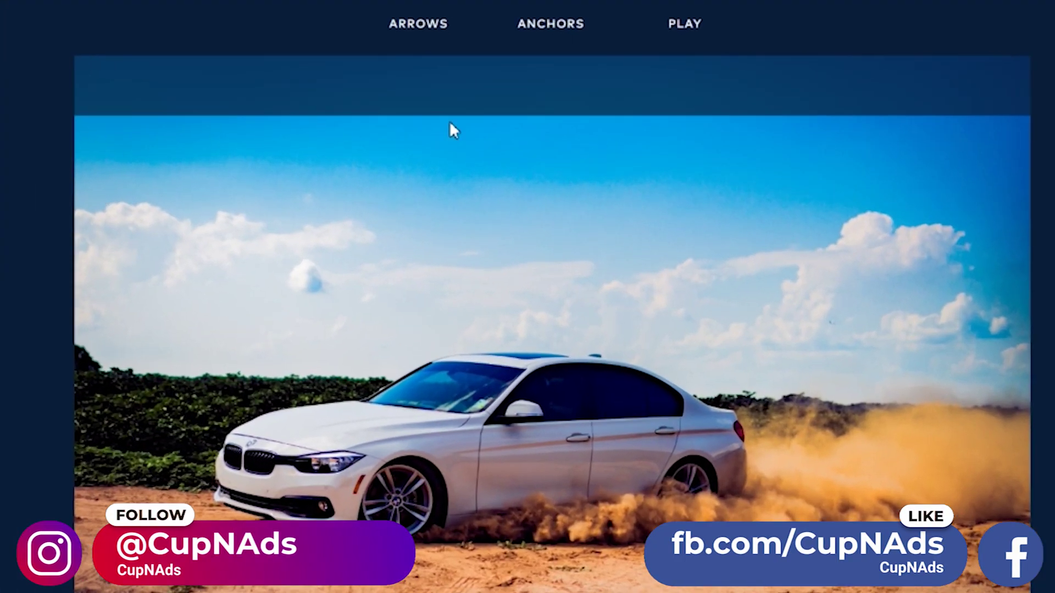
Start a path of anchors with a point at the dust's right edge
left_click(573, 41)
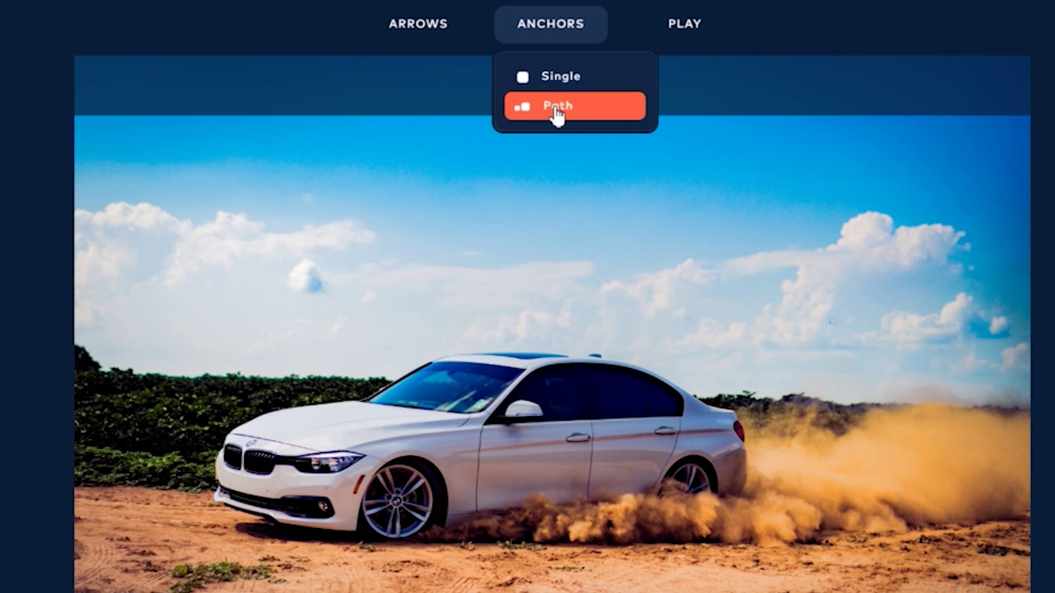
left_click(556, 109)
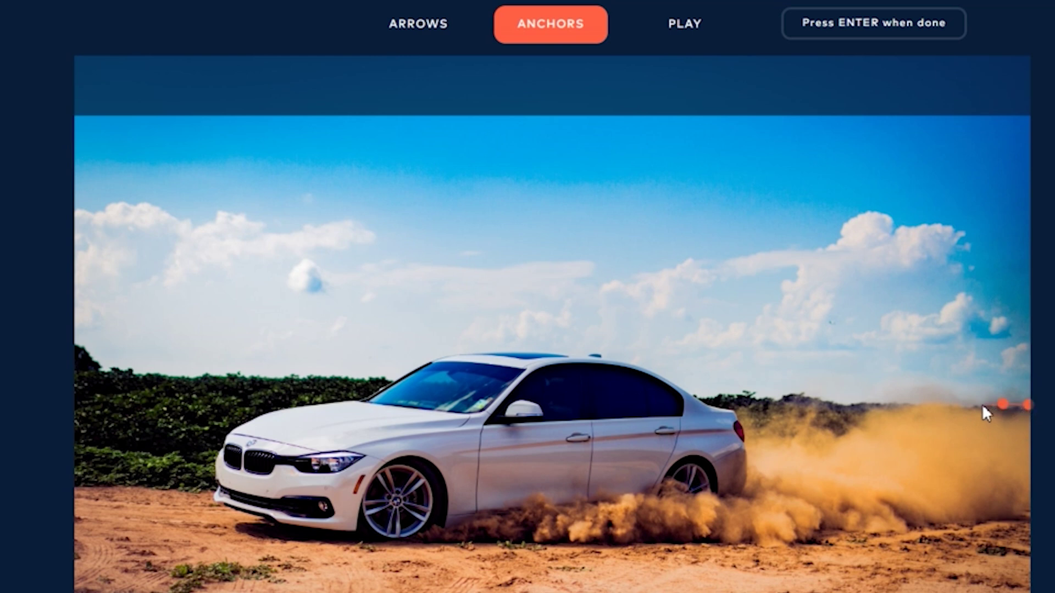
left_click(941, 404)
Outline the dust trail with single anchors behind the car, along its bottom and right edge
left_click(551, 24)
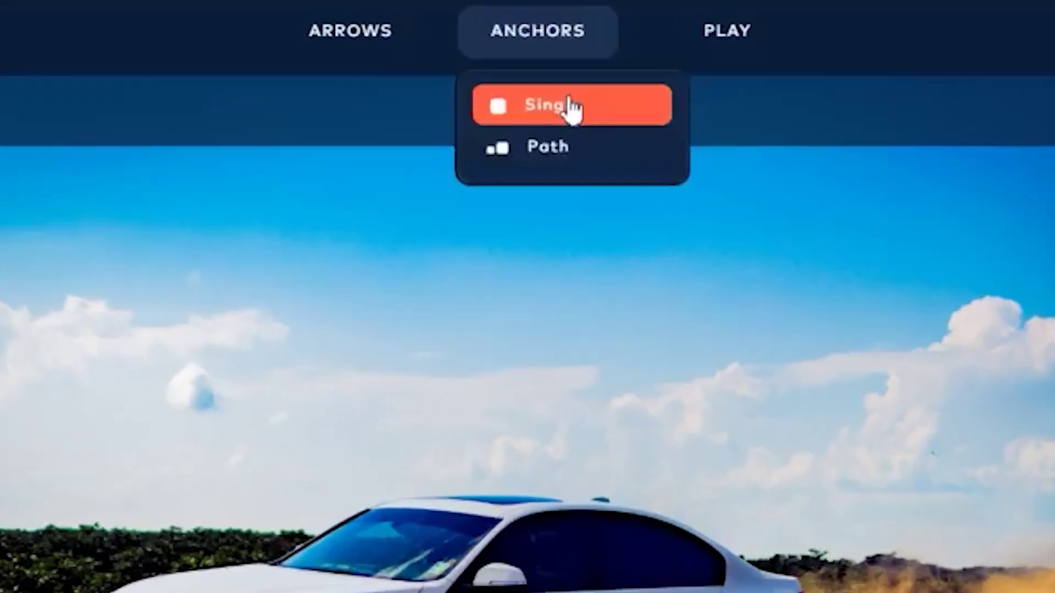
left_click(570, 104)
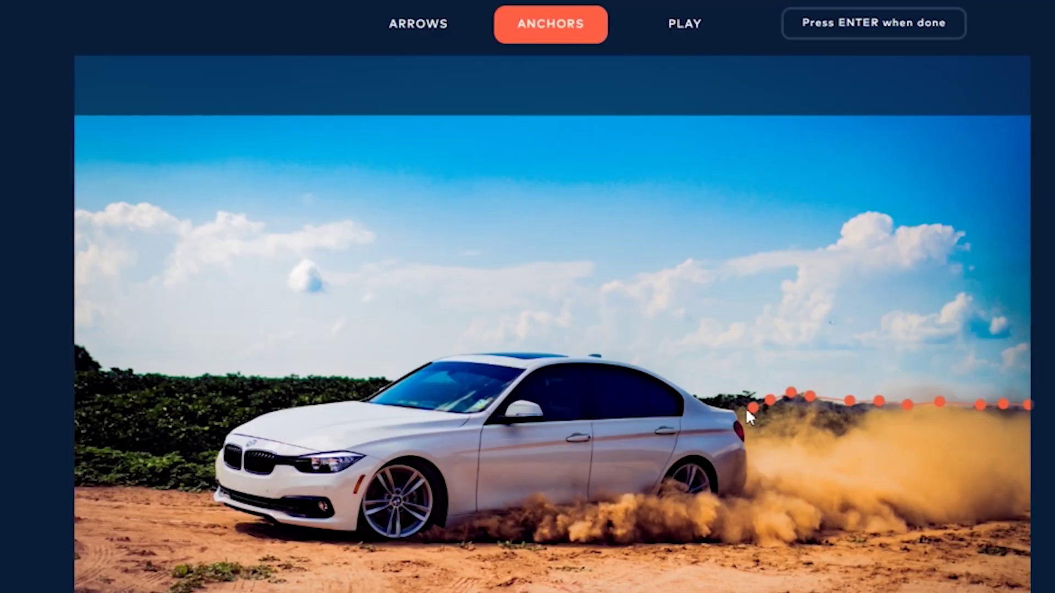
left_click(740, 411)
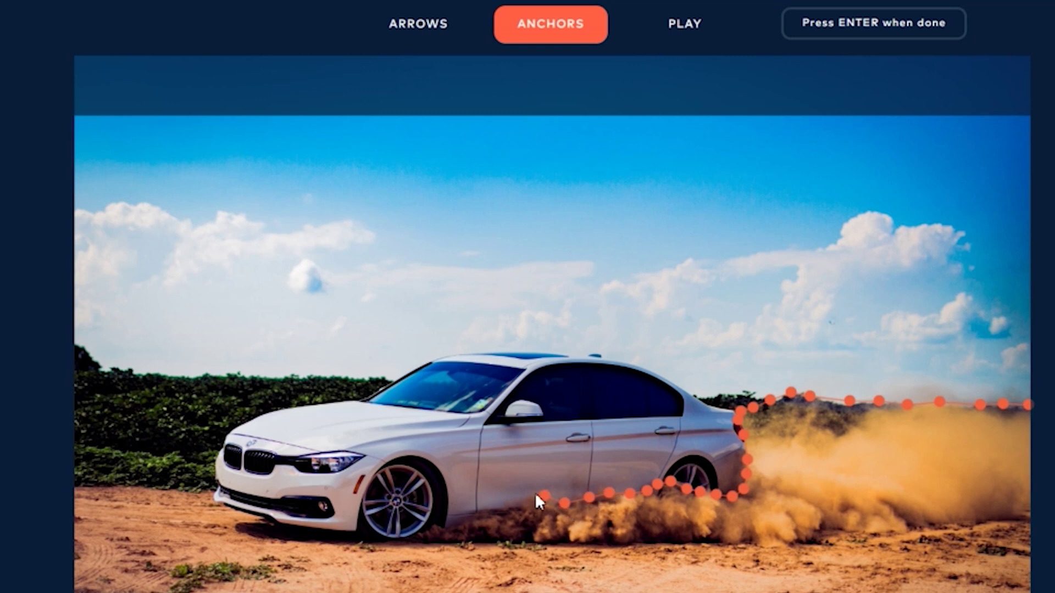
mouse_move(490, 510)
left_mouse_down()
mouse_move(420, 533)
mouse_move(428, 547)
mouse_move(739, 545)
left_mouse_up()
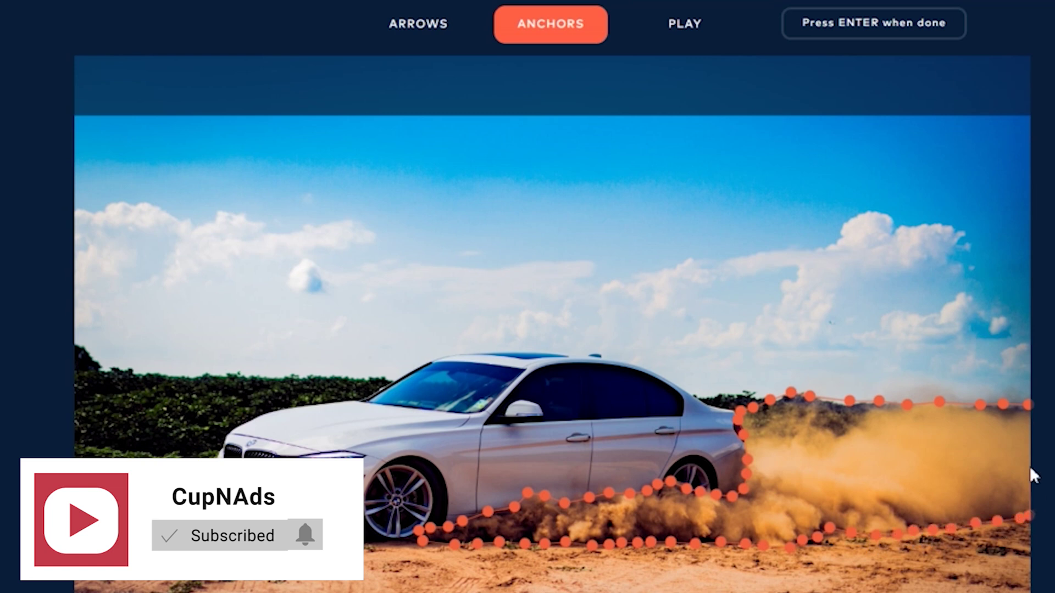
left_click_drag(1030, 466, 1038, 424)
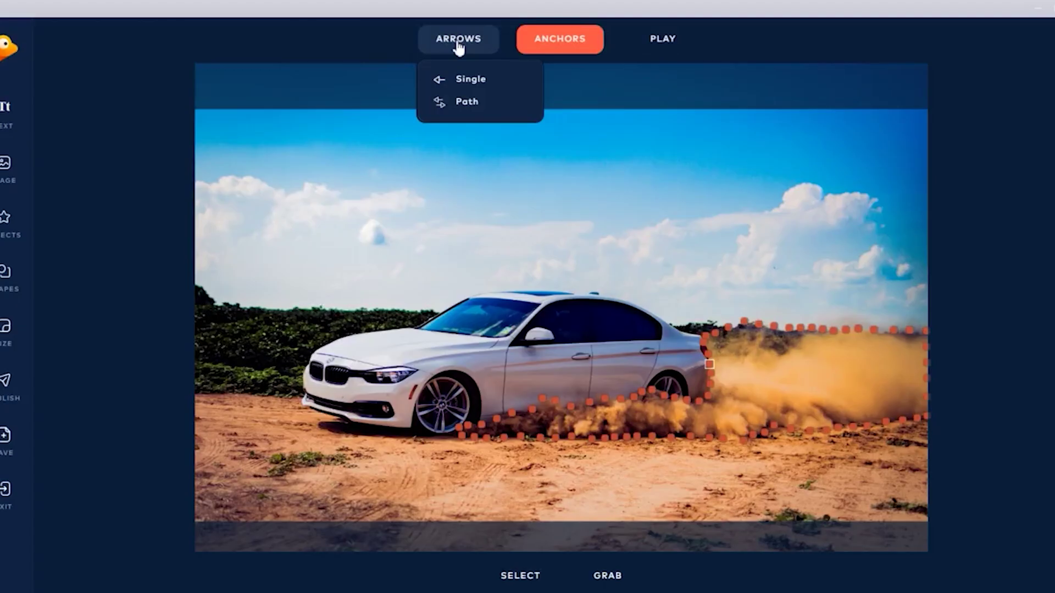
Draw single motion arrows pushing the dust rightward, then preview the animation
left_click(456, 82)
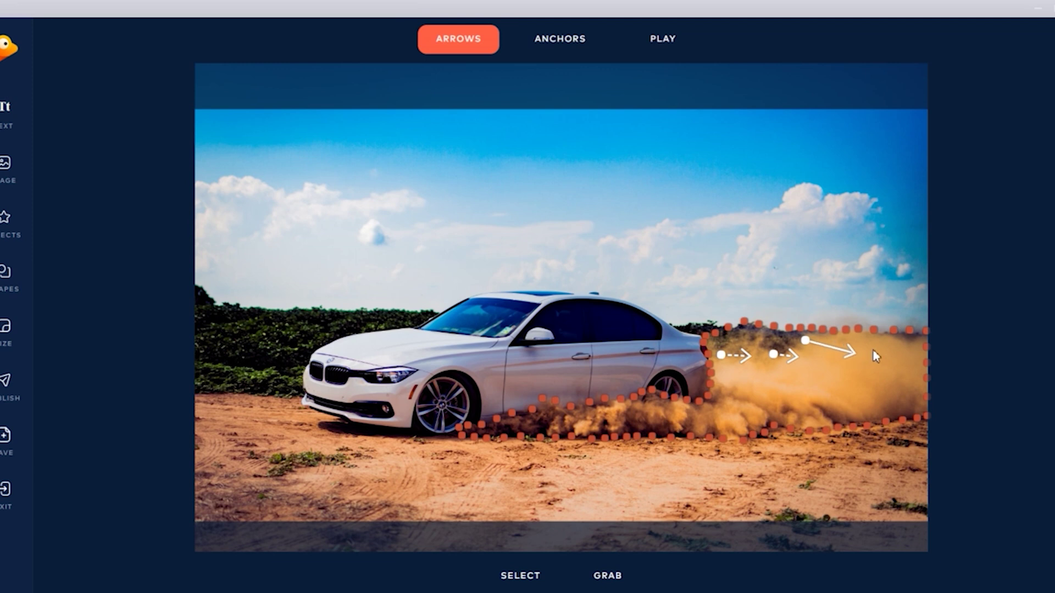
left_click_drag(844, 349, 851, 352)
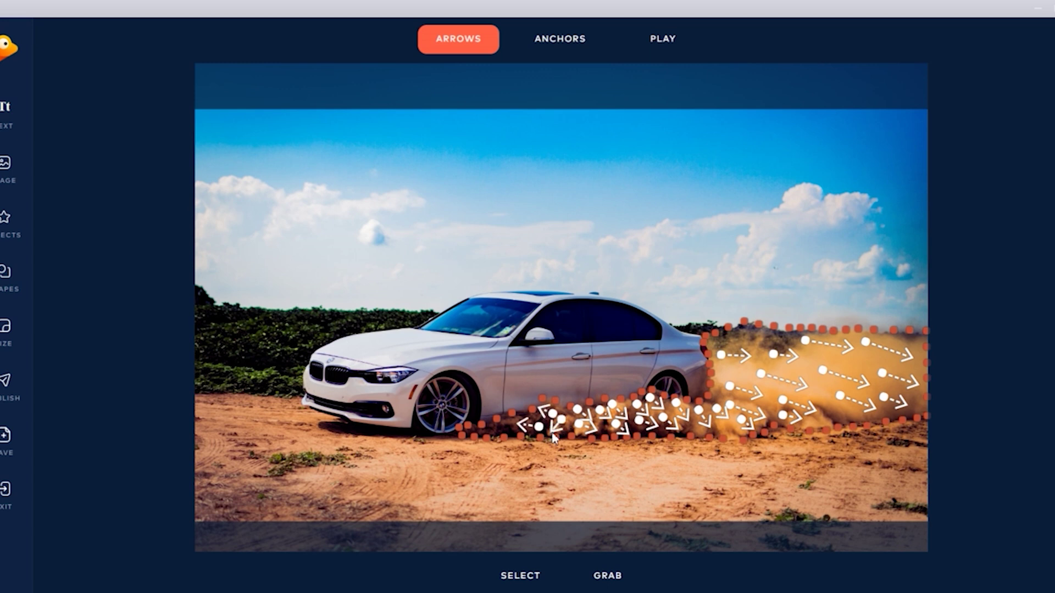
left_click(662, 38)
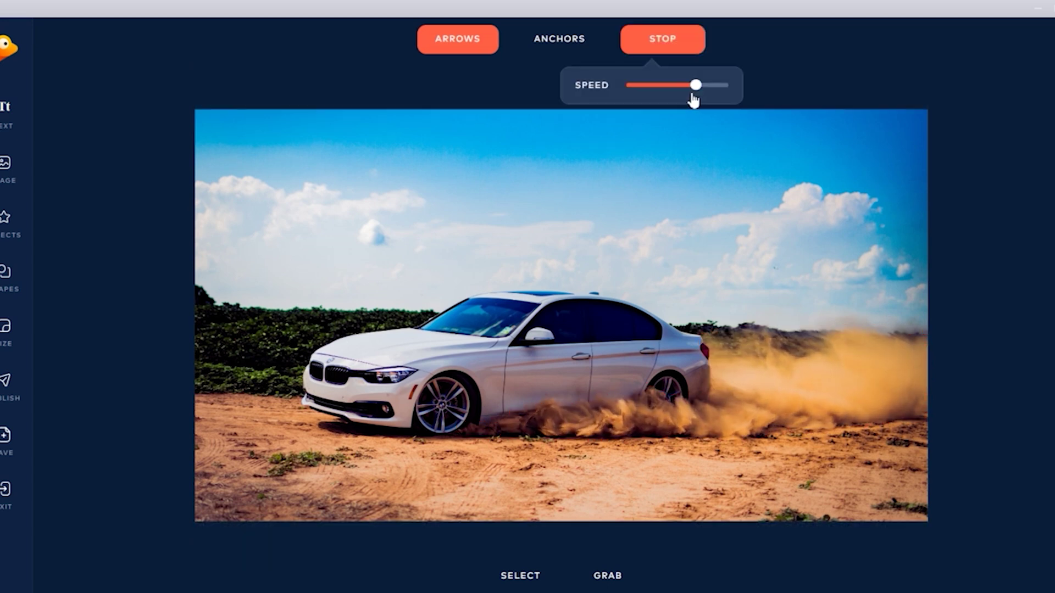
Set the dust animation Speed slider to its minimum
left_click_drag(695, 85, 630, 85)
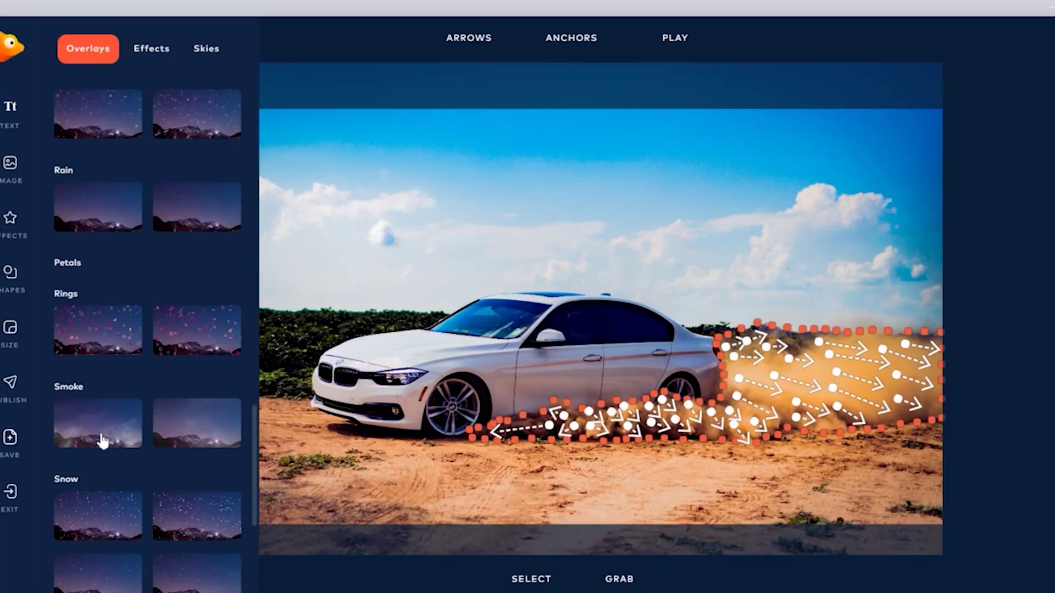
Apply the sunset sky from Image > Skies and set its edge fading to 40
left_click(152, 49)
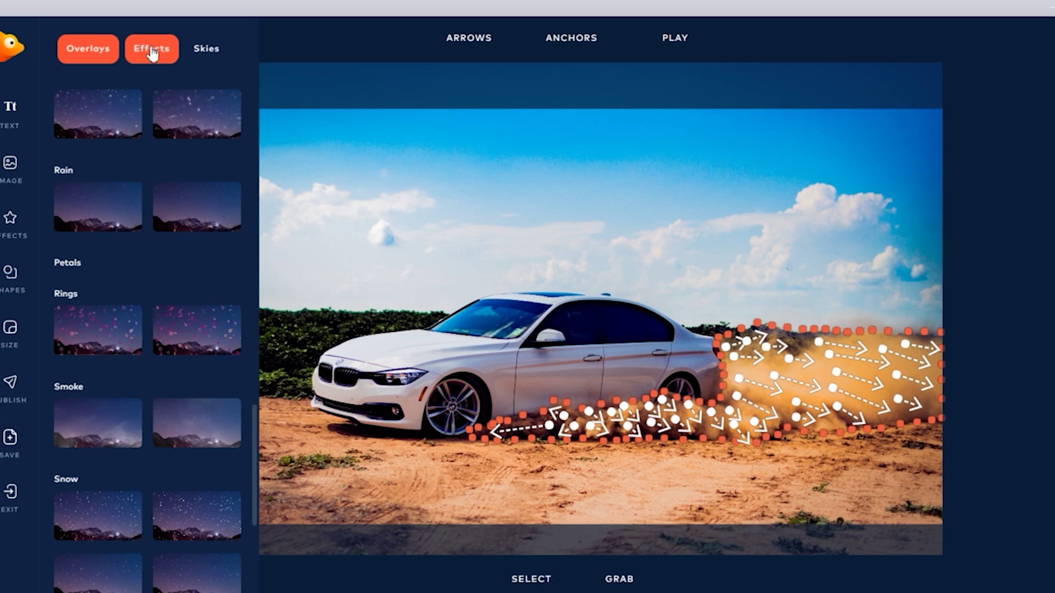
left_click(202, 48)
left_click(189, 130)
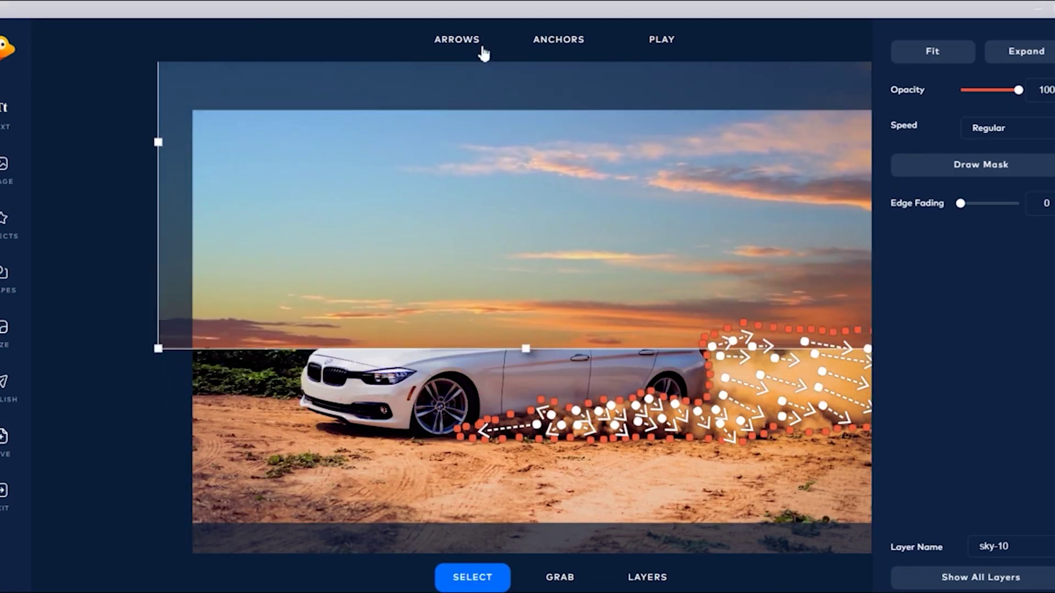
left_click(485, 49)
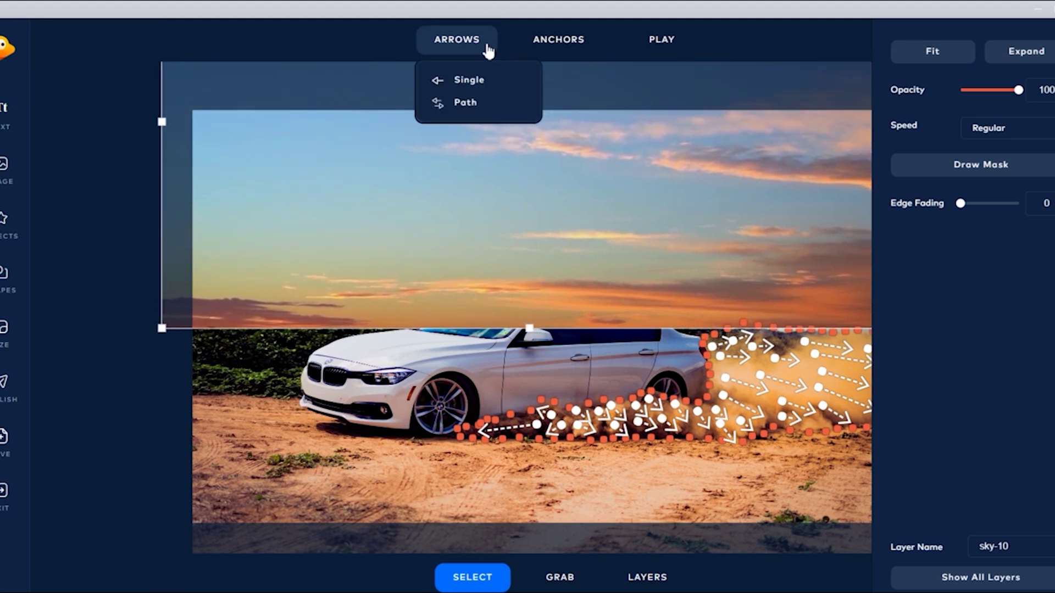
left_click_drag(960, 203, 968, 204)
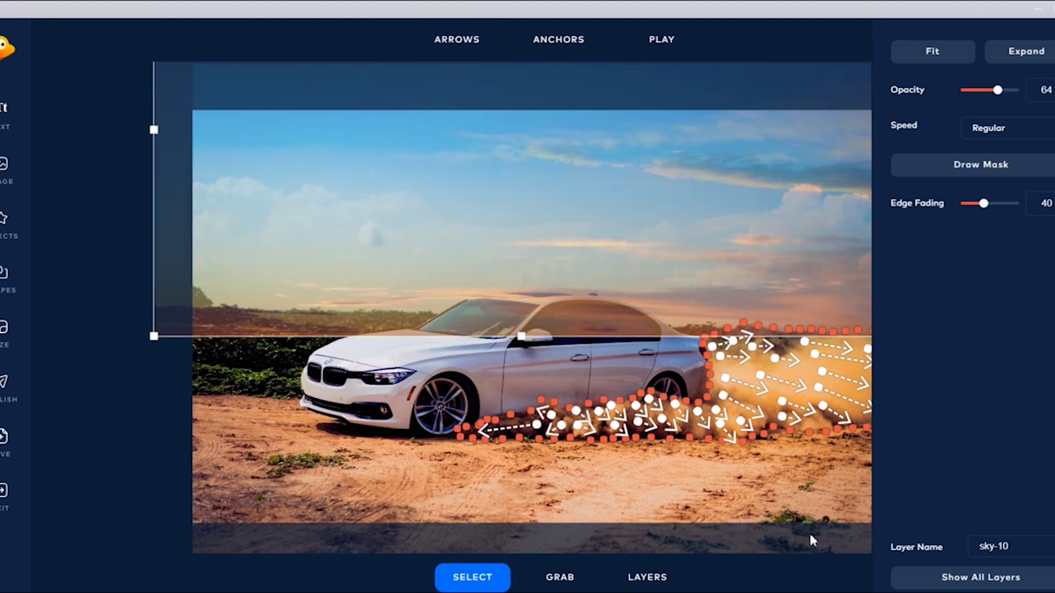
Paint the sky layer's mask over the whole sky, then shrink the pencil and switch to Erase Mask
left_click(998, 166)
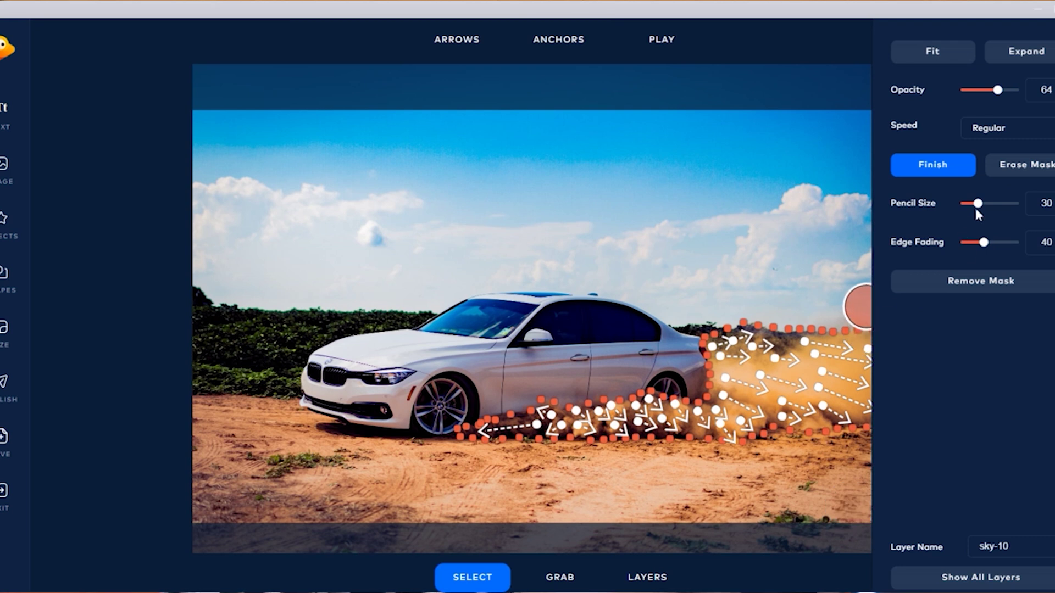
left_click_drag(970, 202, 970, 203)
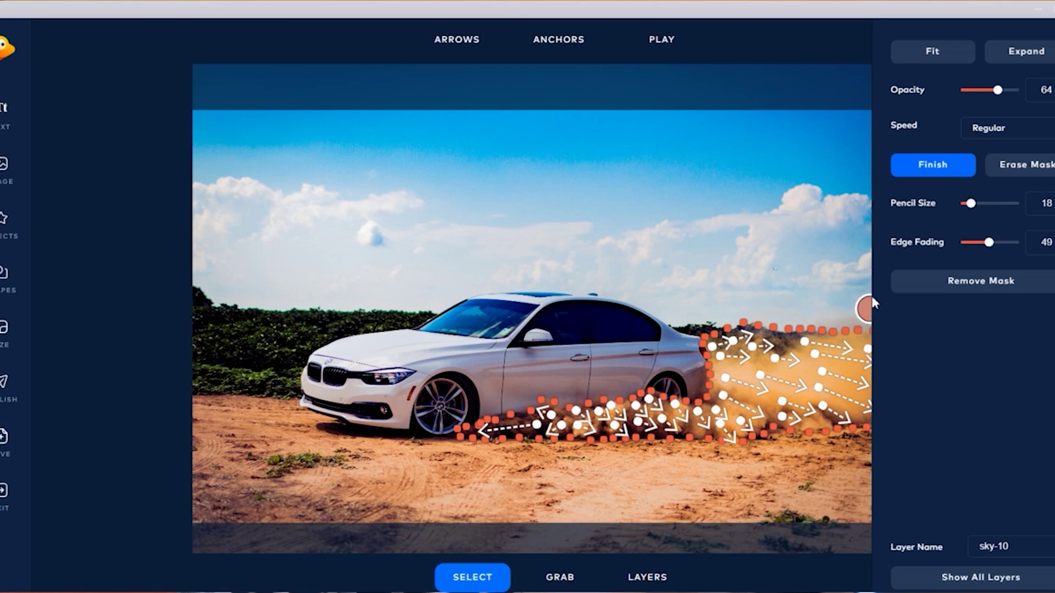
mouse_move(867, 328)
left_mouse_down()
mouse_move(756, 309)
mouse_move(664, 315)
mouse_move(626, 297)
left_mouse_up()
scroll(846, 240, "down", 7)
mouse_move(459, 297)
left_mouse_down()
mouse_move(506, 282)
mouse_move(492, 296)
left_mouse_up()
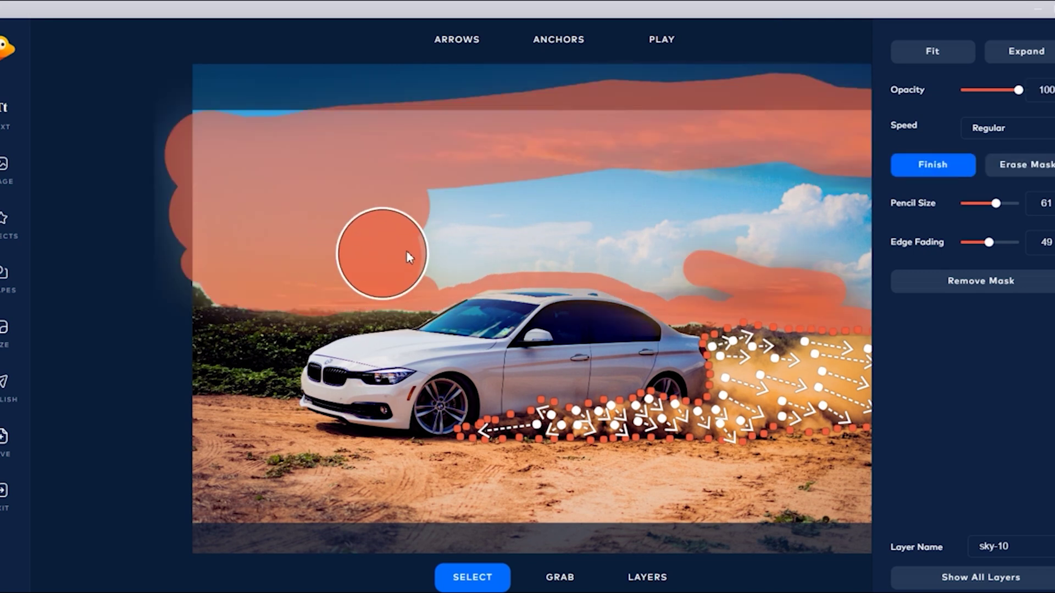
mouse_move(408, 256)
left_mouse_down()
mouse_move(707, 252)
mouse_move(291, 106)
mouse_move(287, 94)
left_mouse_up()
mouse_move(496, 205)
left_mouse_down()
mouse_move(836, 188)
mouse_move(655, 259)
mouse_move(871, 254)
mouse_move(853, 275)
left_mouse_up()
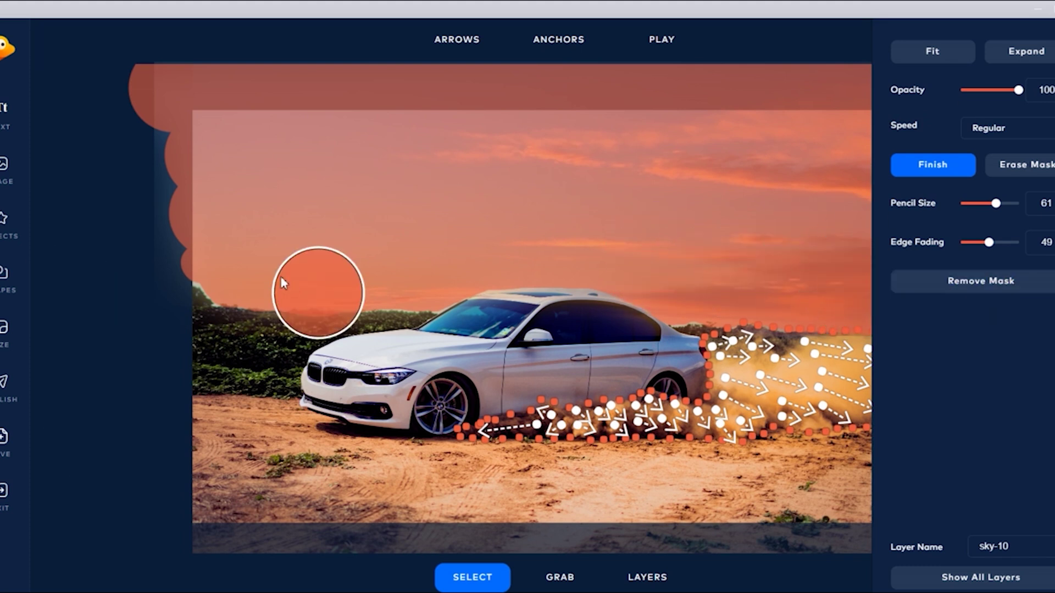
left_click_drag(975, 203, 970, 203)
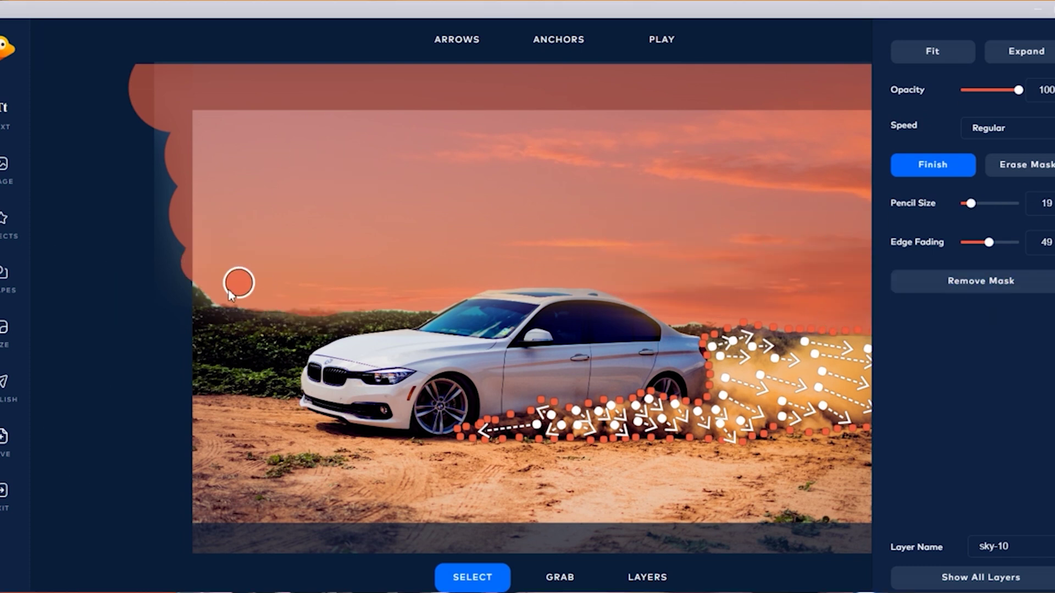
left_click(1025, 164)
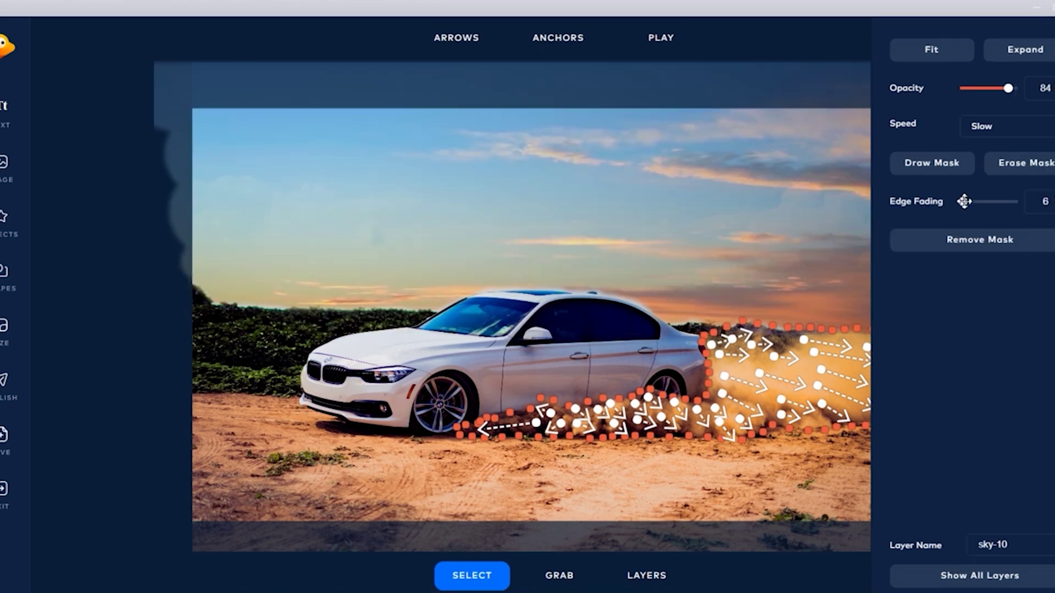
Adjust the sky layer's edge fading, expand the view and play the sky animation
left_click_drag(967, 203, 978, 204)
left_click(1025, 50)
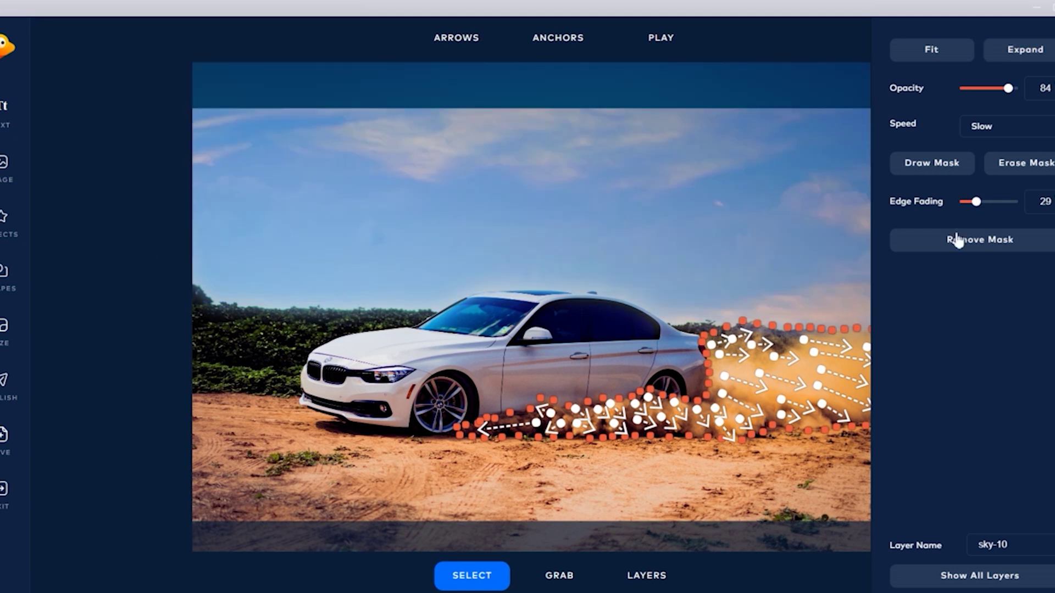
left_click(661, 37)
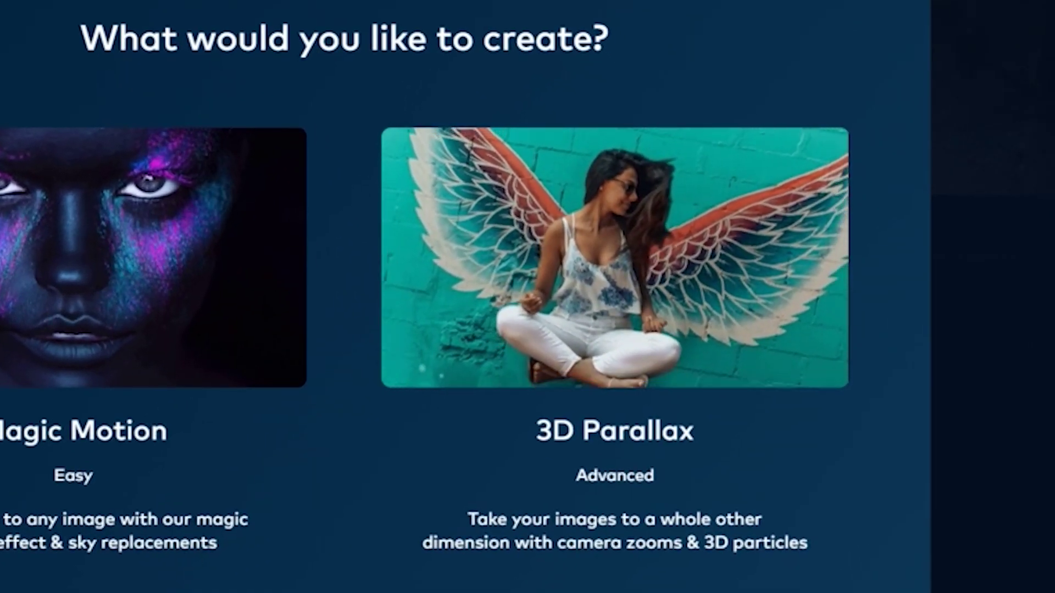
Start 3D Parallax, try Square and Vertical crops, then keep Landscape and continue
mouse_move(634, 272)
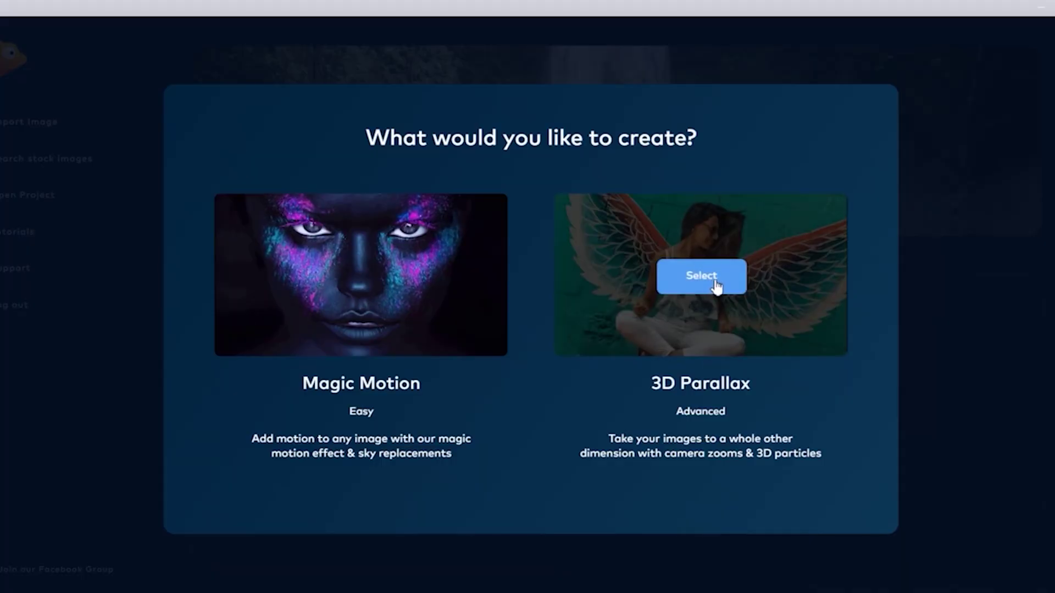
left_click(701, 276)
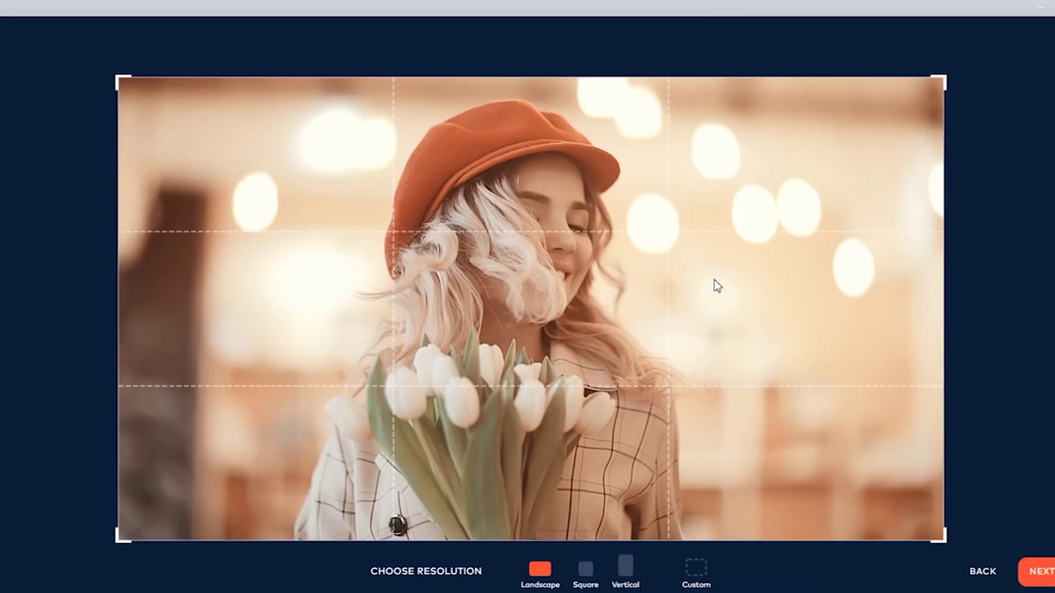
left_click(585, 571)
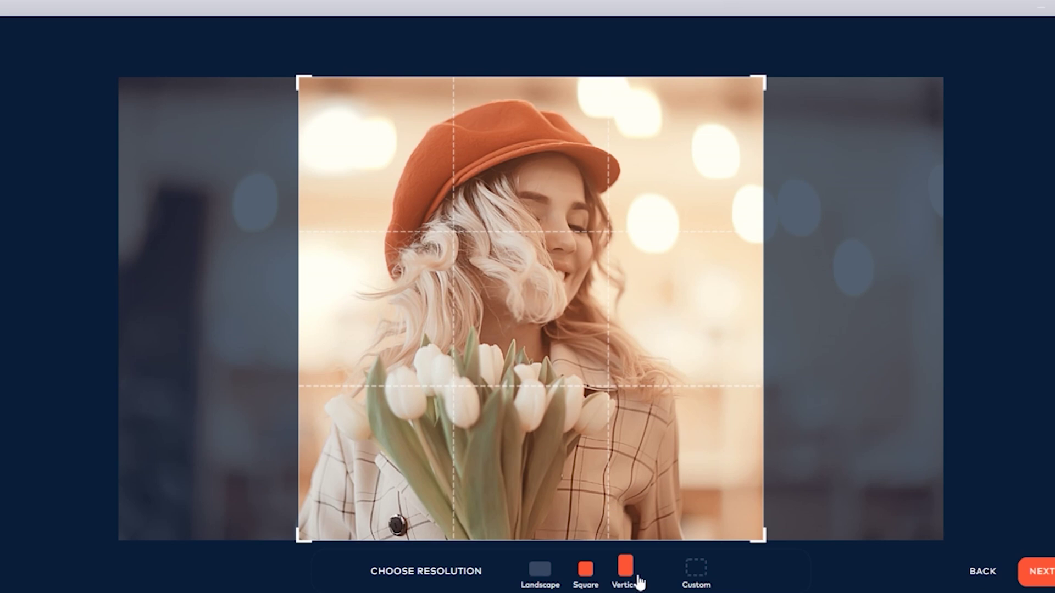
left_click(626, 570)
left_click(538, 570)
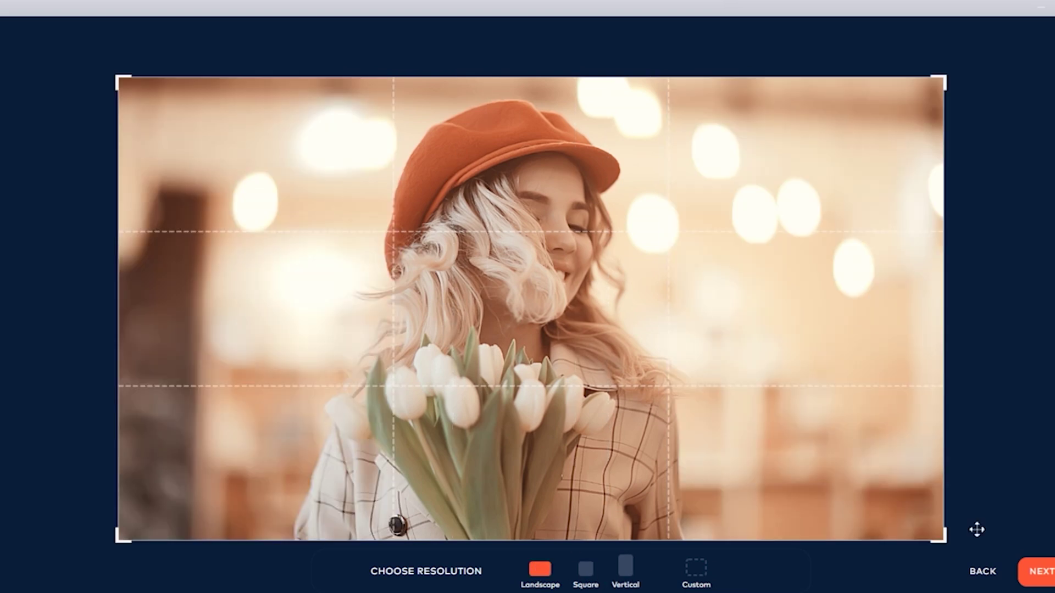
left_click(1029, 573)
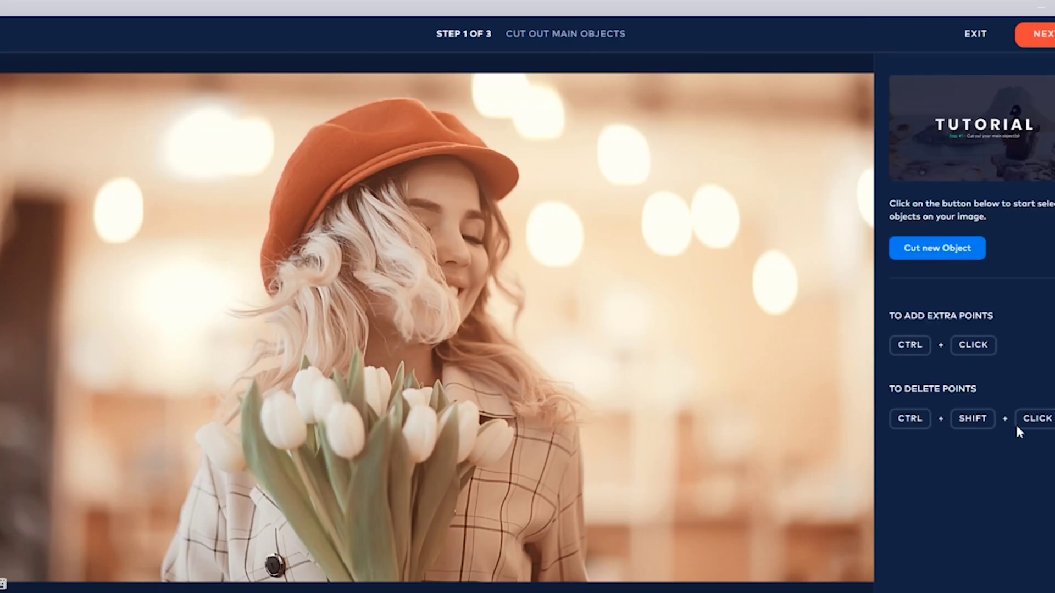
Cut out the woman and tulips as object 'Woman-flower' and continue to background filling
left_click(914, 253)
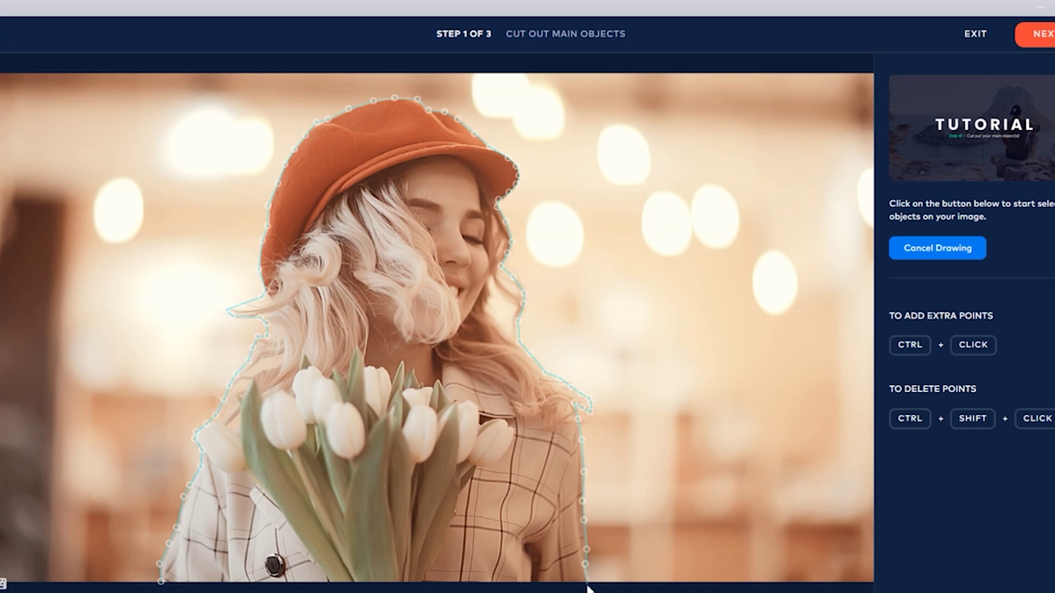
left_click(160, 581)
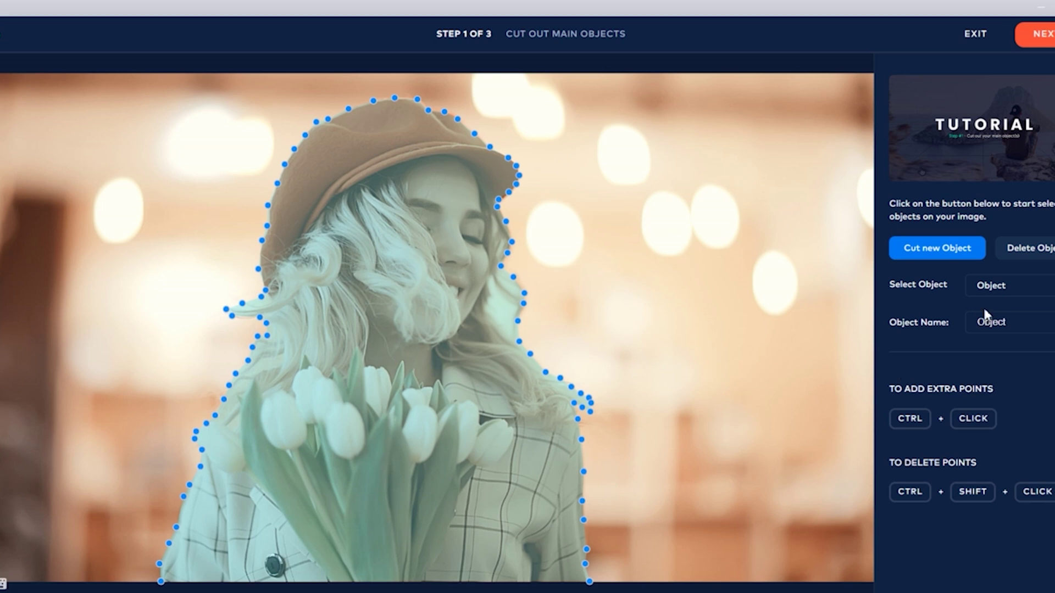
left_click(1018, 324)
type("Woman")
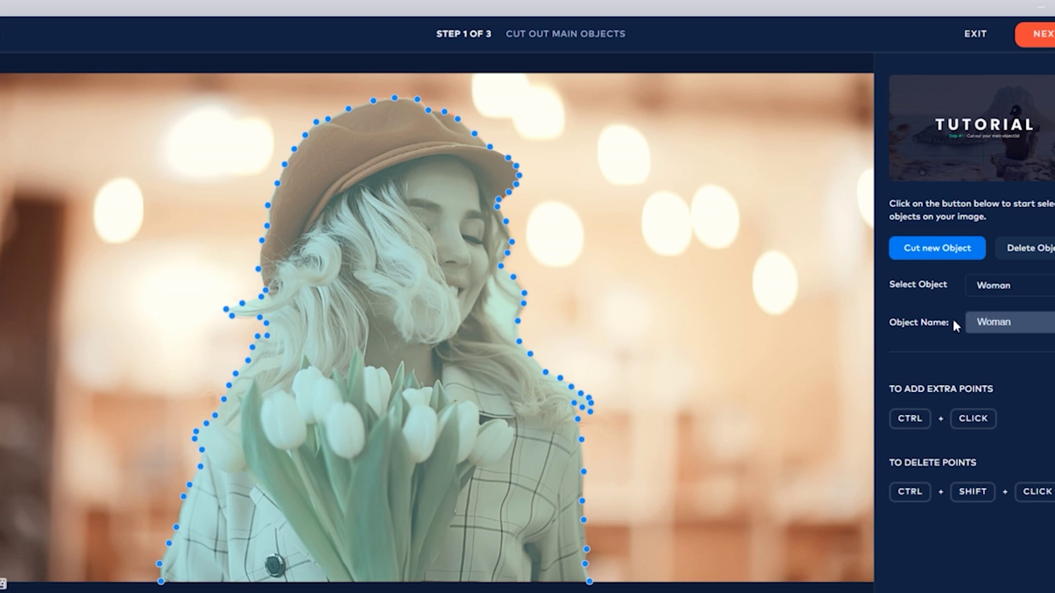
type("-flower")
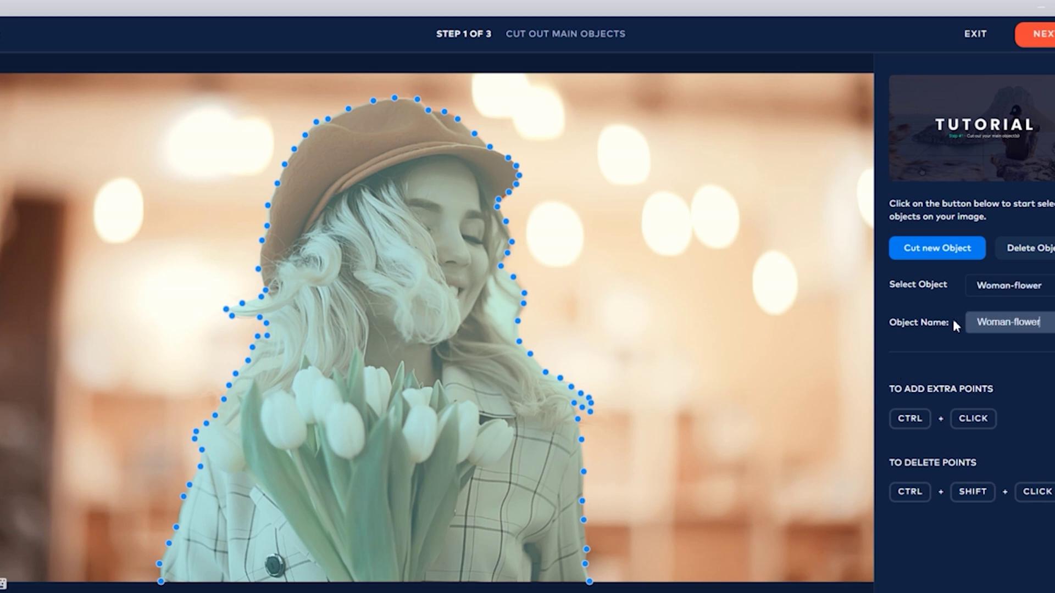
left_click(1047, 35)
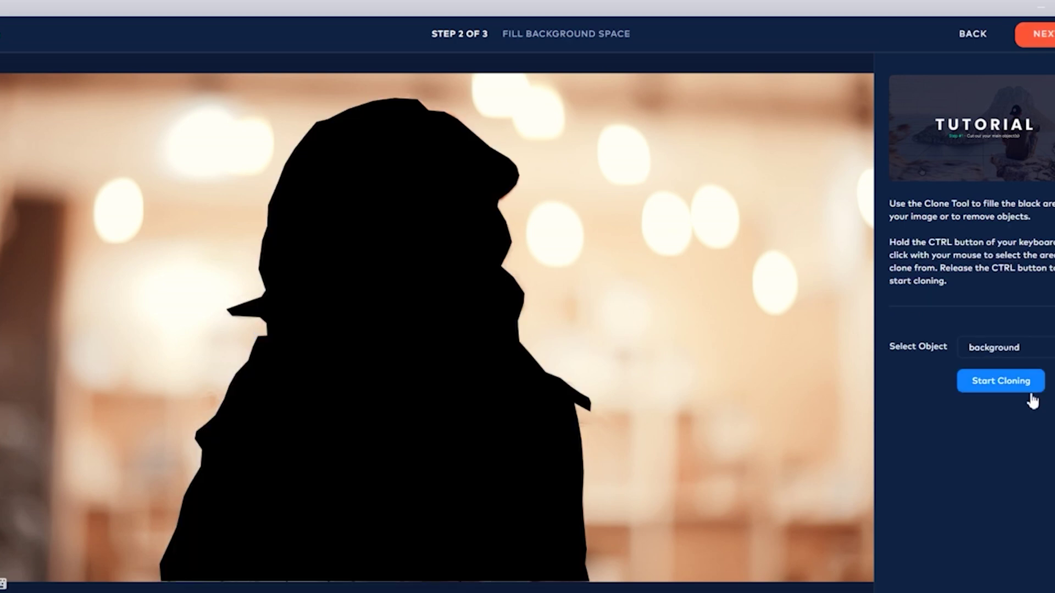
Clone bokeh background over the silhouette's head and right shoulder
left_click(1012, 387)
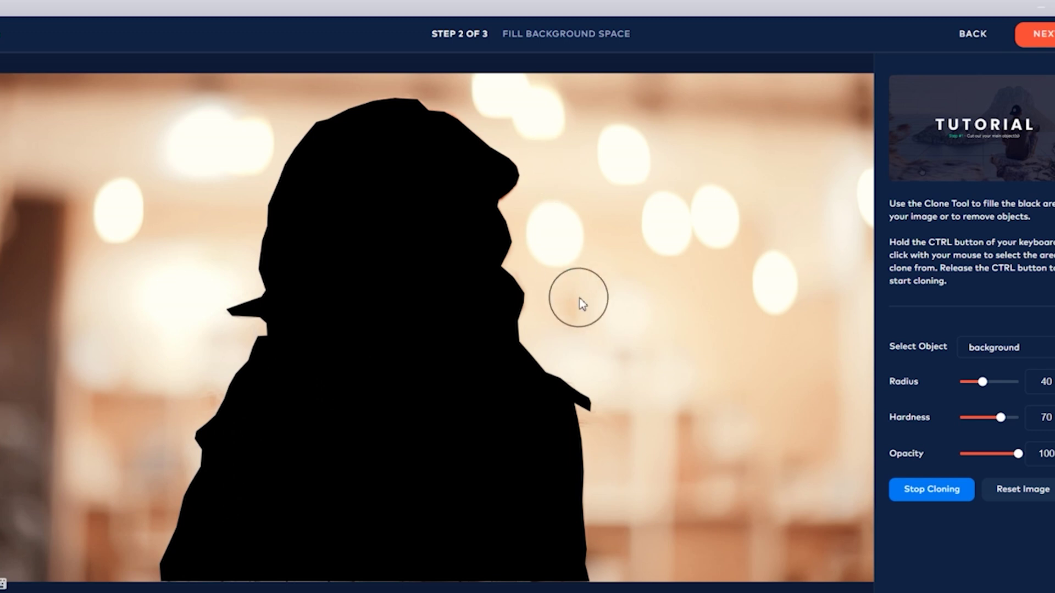
left_click(514, 180)
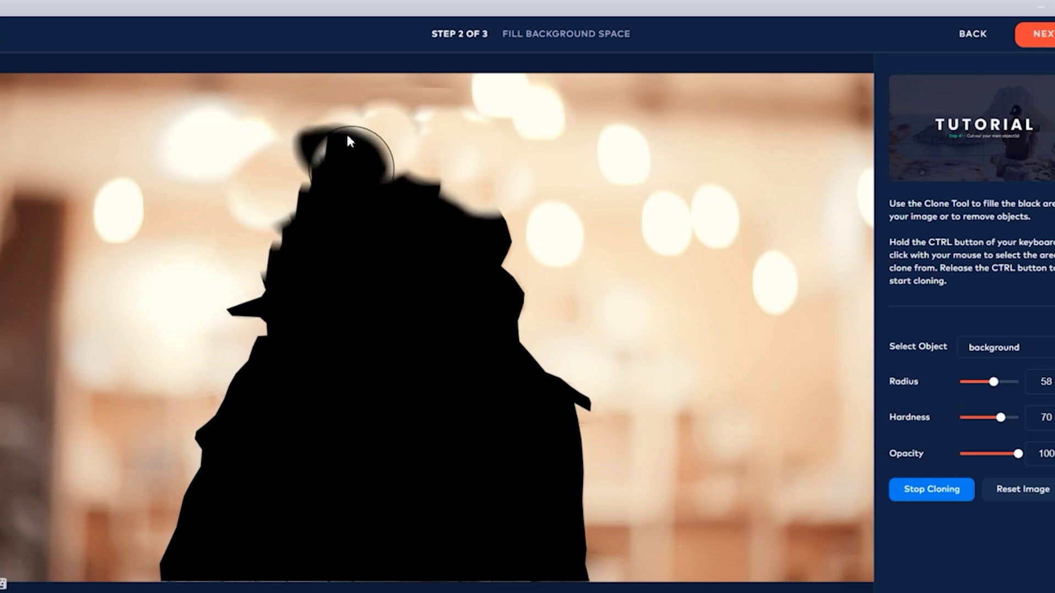
left_click_drag(346, 132, 373, 213)
mouse_move(667, 348)
left_mouse_down()
mouse_move(510, 234)
mouse_move(309, 211)
mouse_move(511, 279)
mouse_move(488, 316)
mouse_move(536, 350)
mouse_move(523, 362)
mouse_move(434, 221)
mouse_move(259, 349)
mouse_move(270, 369)
mouse_move(221, 384)
mouse_move(215, 444)
mouse_move(450, 395)
left_mouse_up()
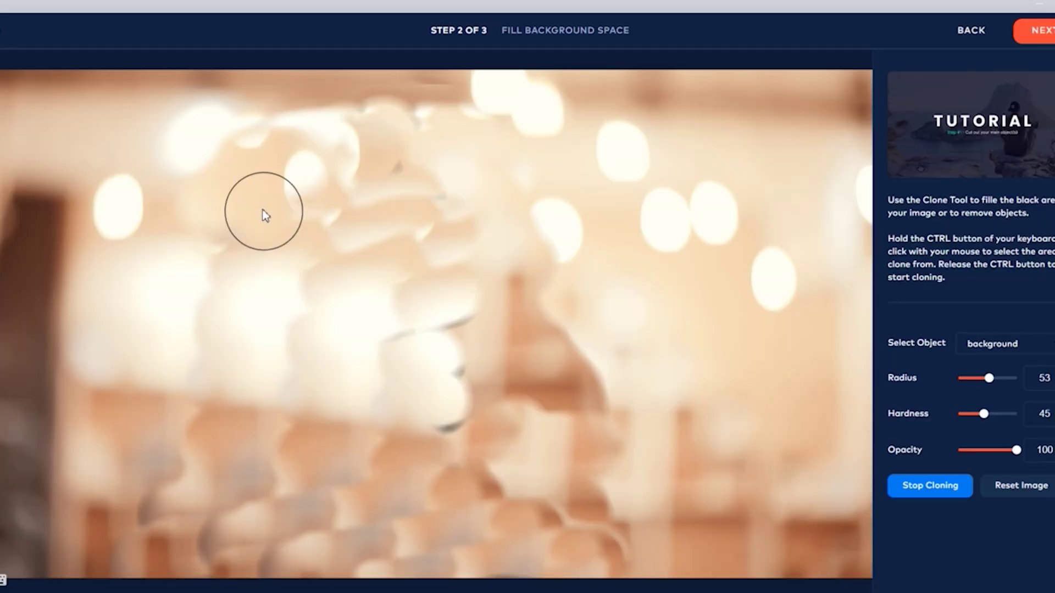
Clone bokeh over the remaining black silhouette, across its middle and upper middle areas
mouse_move(262, 211)
left_mouse_down()
mouse_move(233, 230)
mouse_move(369, 181)
mouse_move(299, 189)
mouse_move(417, 149)
mouse_move(372, 200)
left_mouse_up()
mouse_move(370, 149)
left_mouse_down()
mouse_move(417, 125)
mouse_move(434, 159)
left_mouse_up()
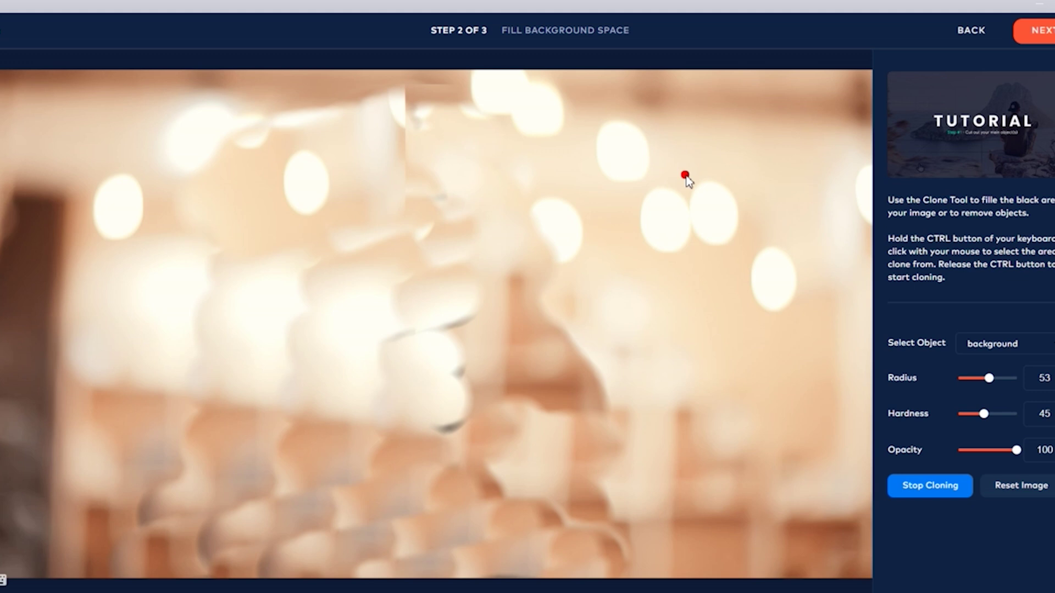
Clone away the vertical seam and repeated bokeh patches with brush radius 69, hardness 27
mouse_move(408, 123)
left_mouse_down()
mouse_move(537, 154)
mouse_move(482, 172)
mouse_move(439, 117)
mouse_move(567, 218)
mouse_move(522, 230)
mouse_move(414, 181)
left_mouse_up()
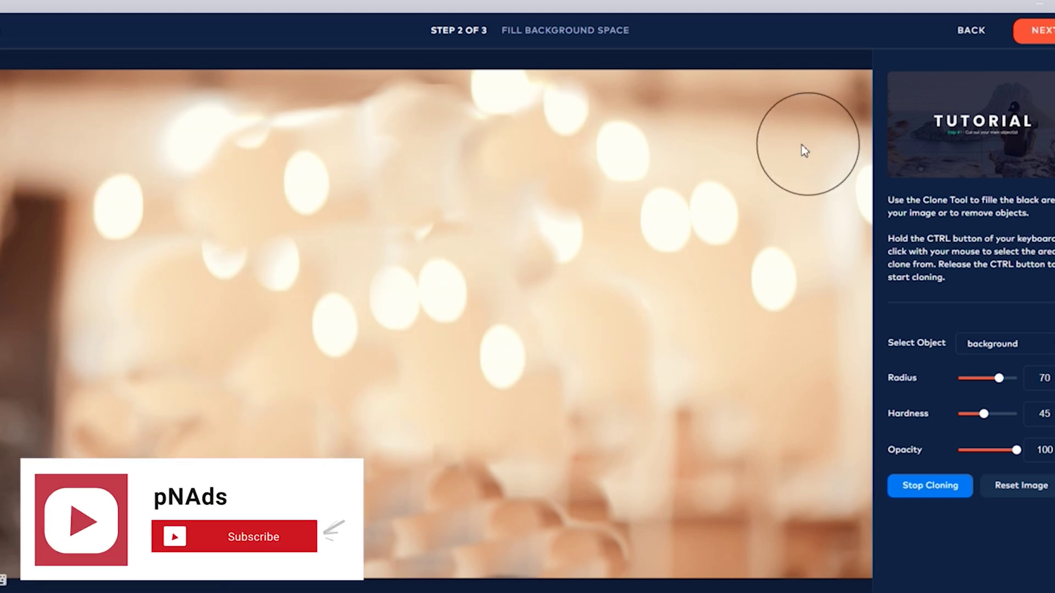
mouse_move(989, 378)
left_mouse_down()
mouse_move(1000, 379)
mouse_move(991, 378)
left_mouse_up()
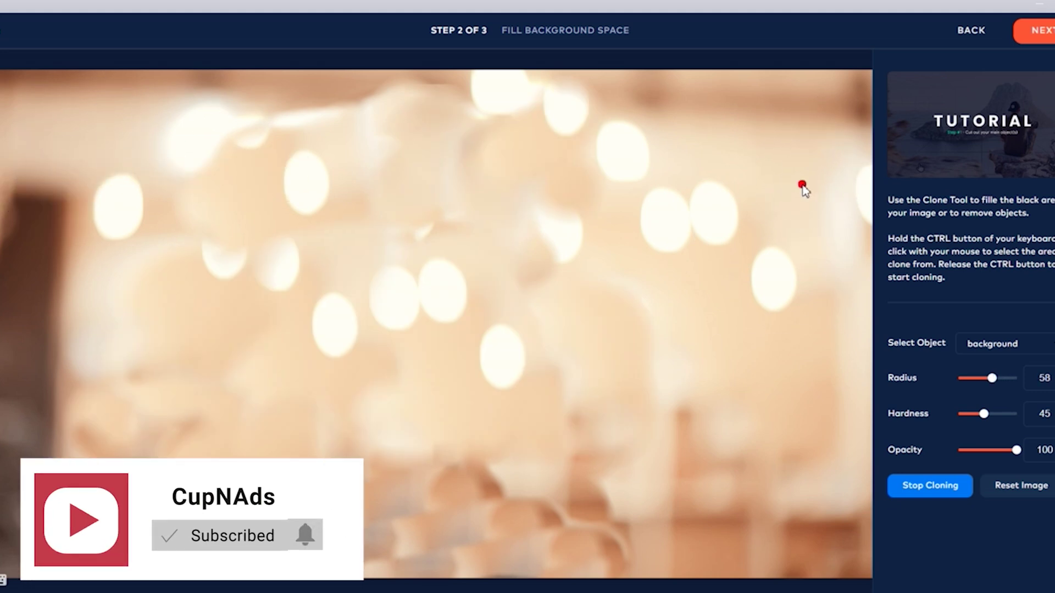
left_click_drag(287, 128, 335, 118)
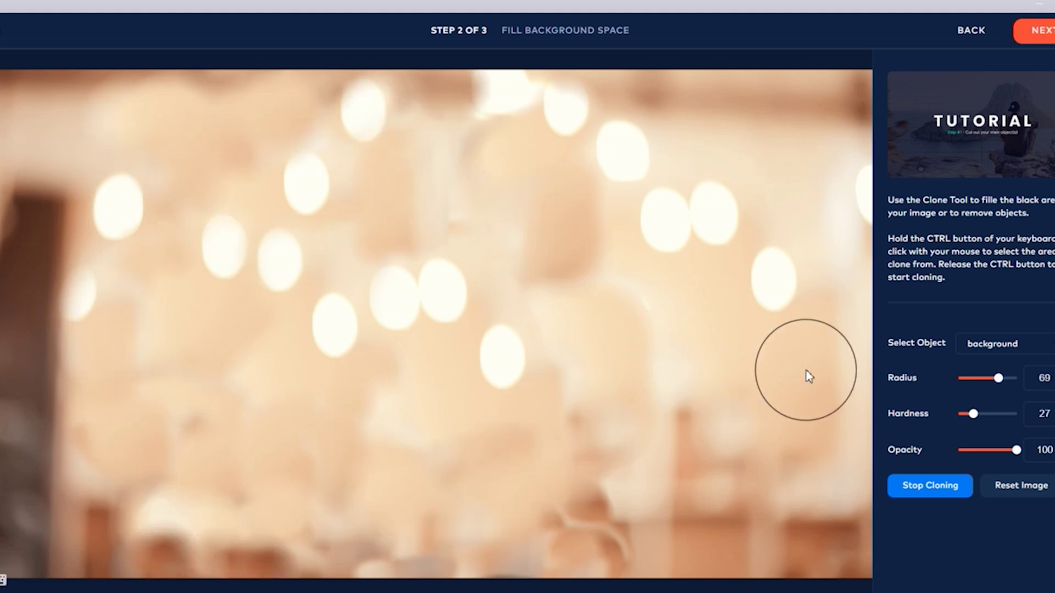
left_click(780, 374, "ctrl")
left_click(586, 321)
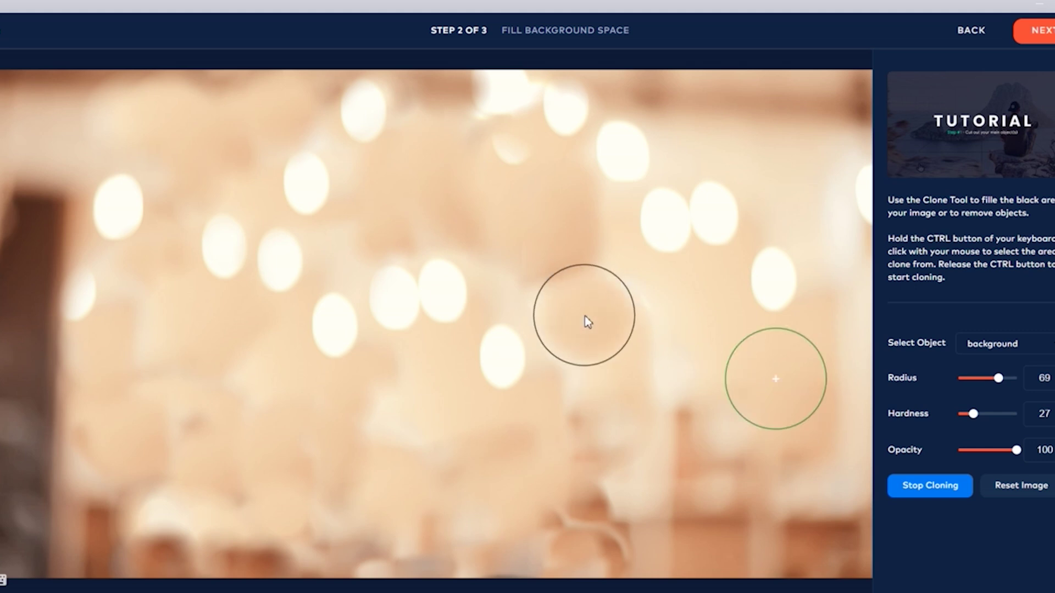